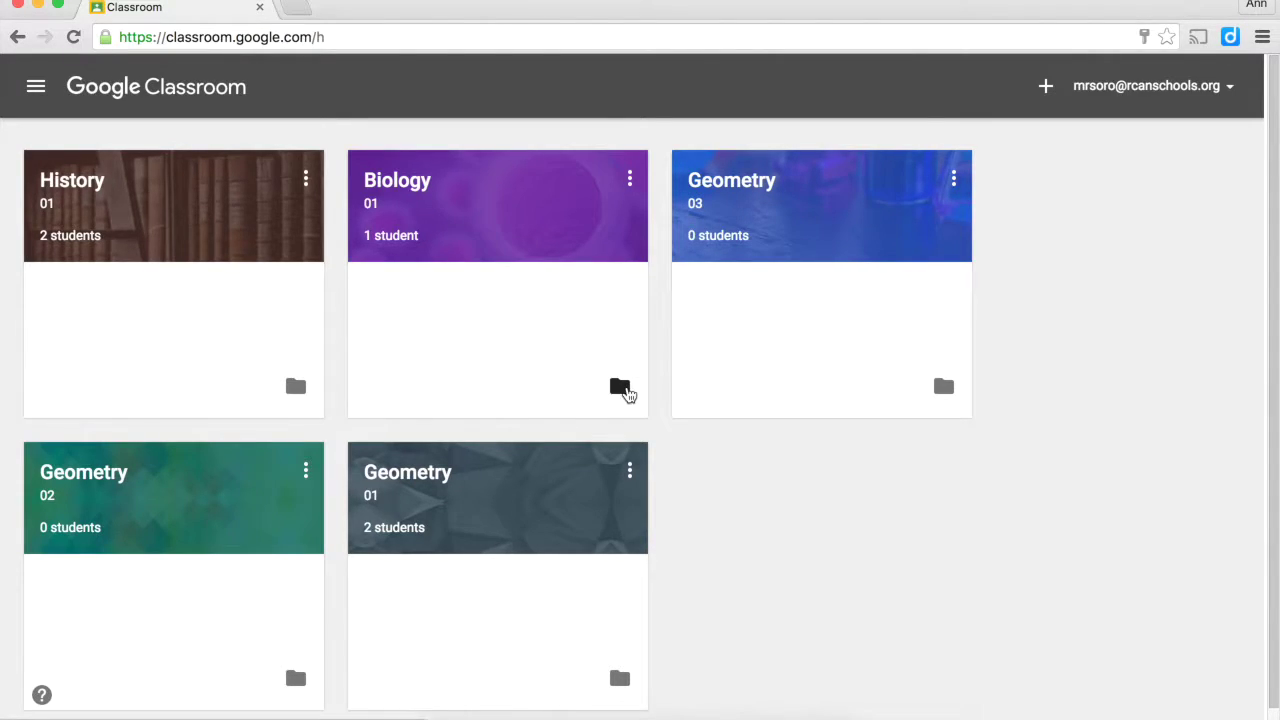
Step: Open the Biology class's Drive folder and the Biology Bird Data Collection form for editing
left_click(620, 388)
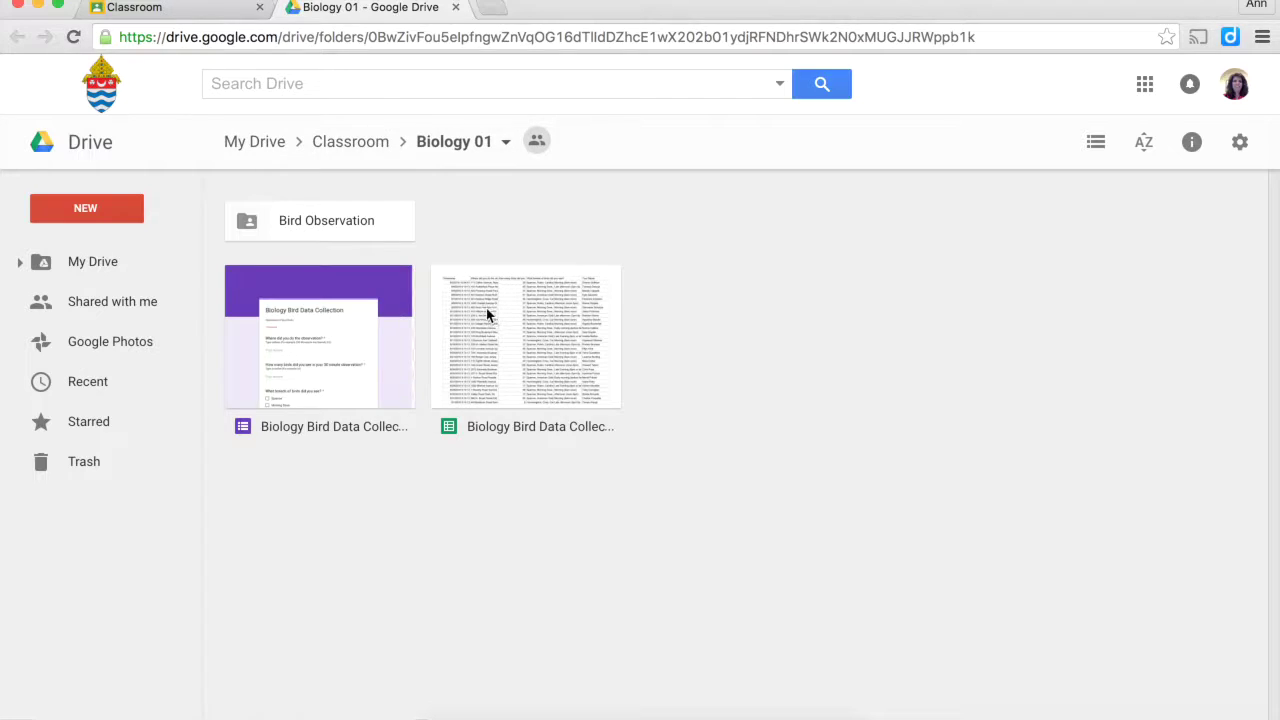
double_click(336, 333)
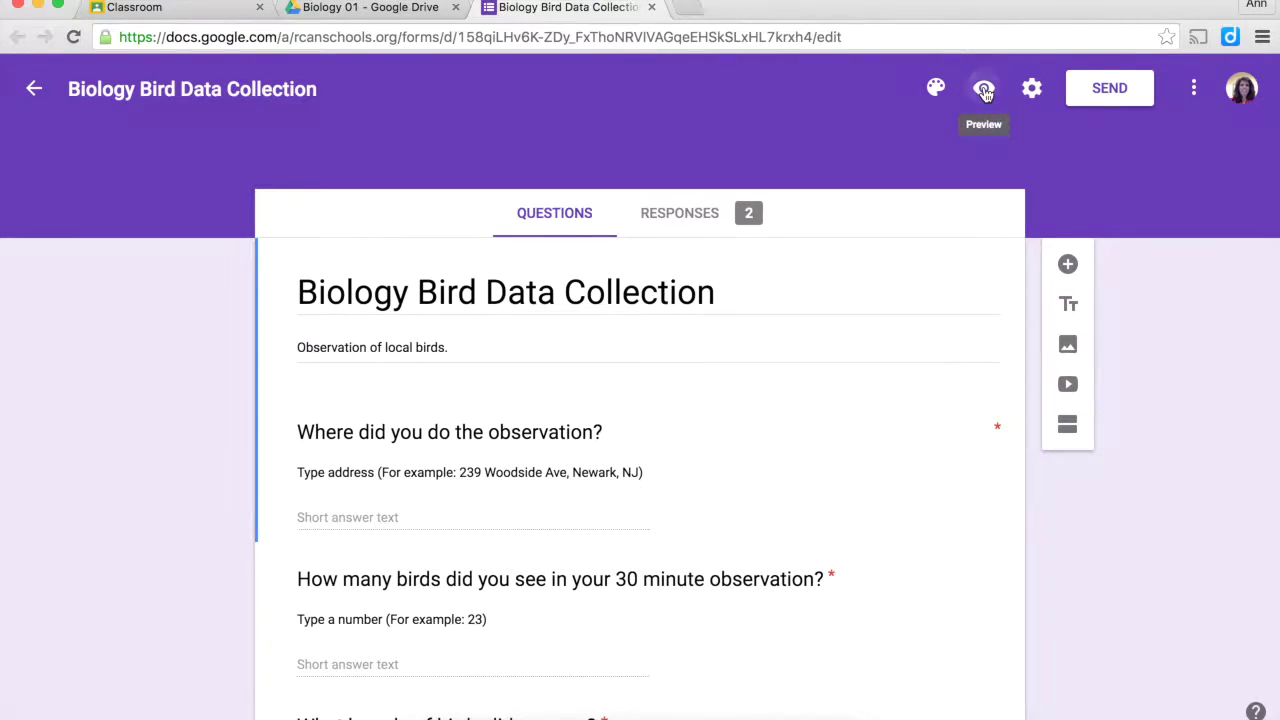
Step: Preview the bird observation form as respondents see it, then open its responses spreadsheet
left_click(984, 92)
scroll(701, 210, "down", 3)
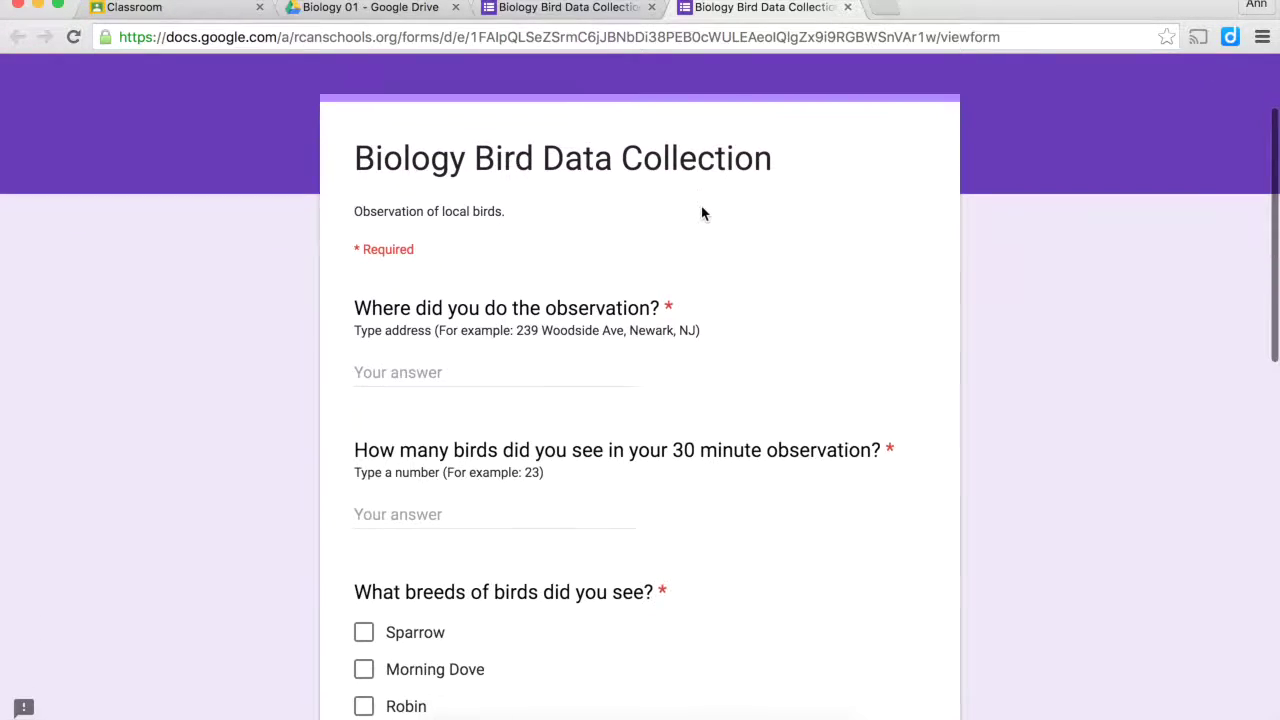
scroll(701, 212, "down", 3)
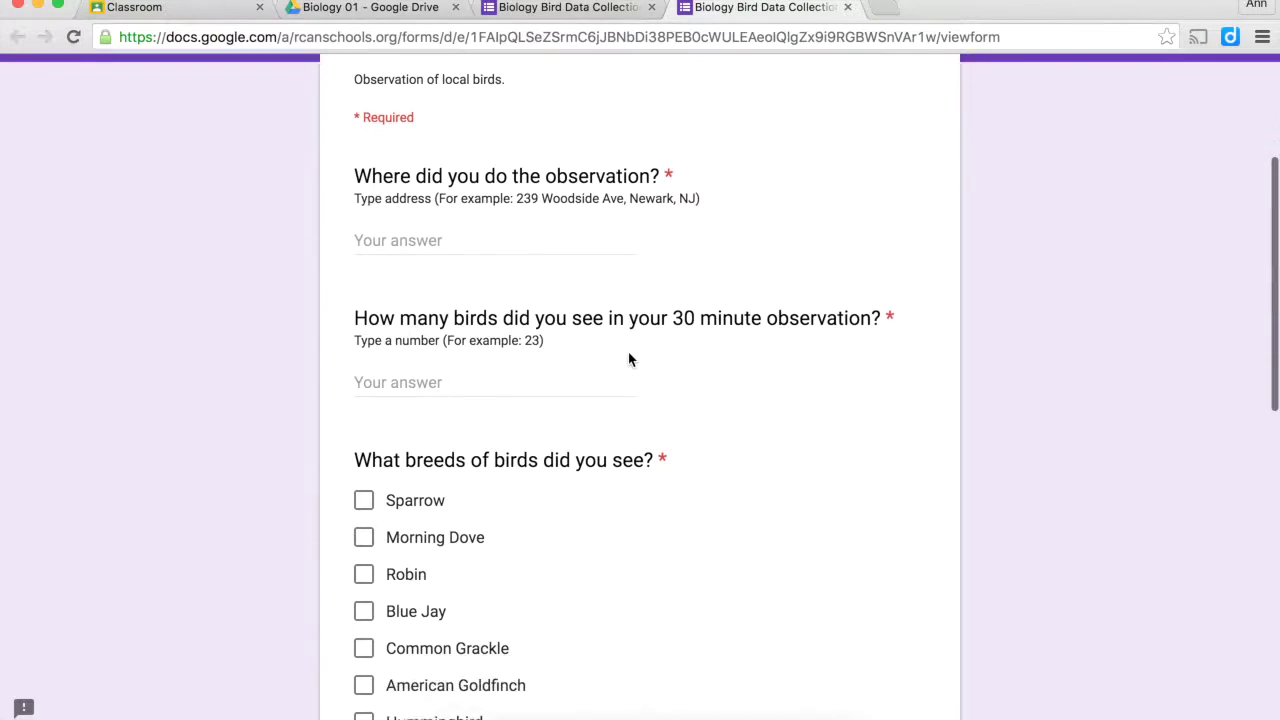
scroll(629, 359, "down", 10)
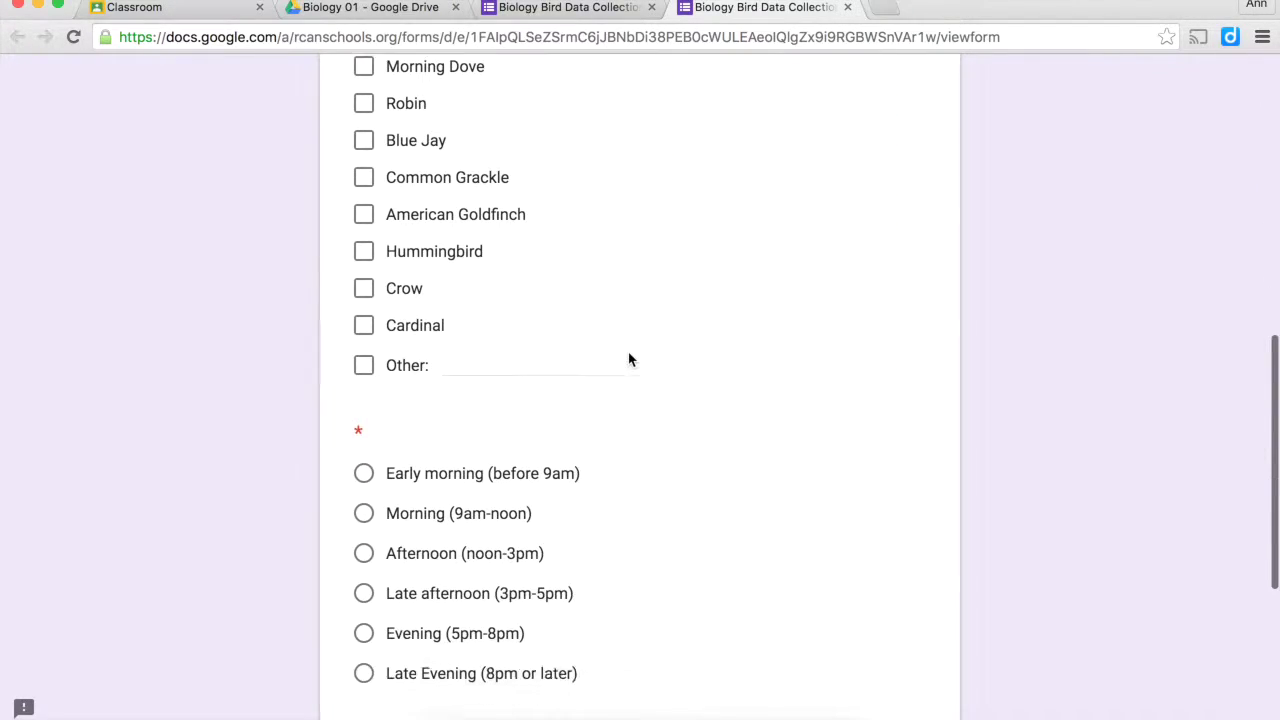
scroll(629, 359, "down", 4)
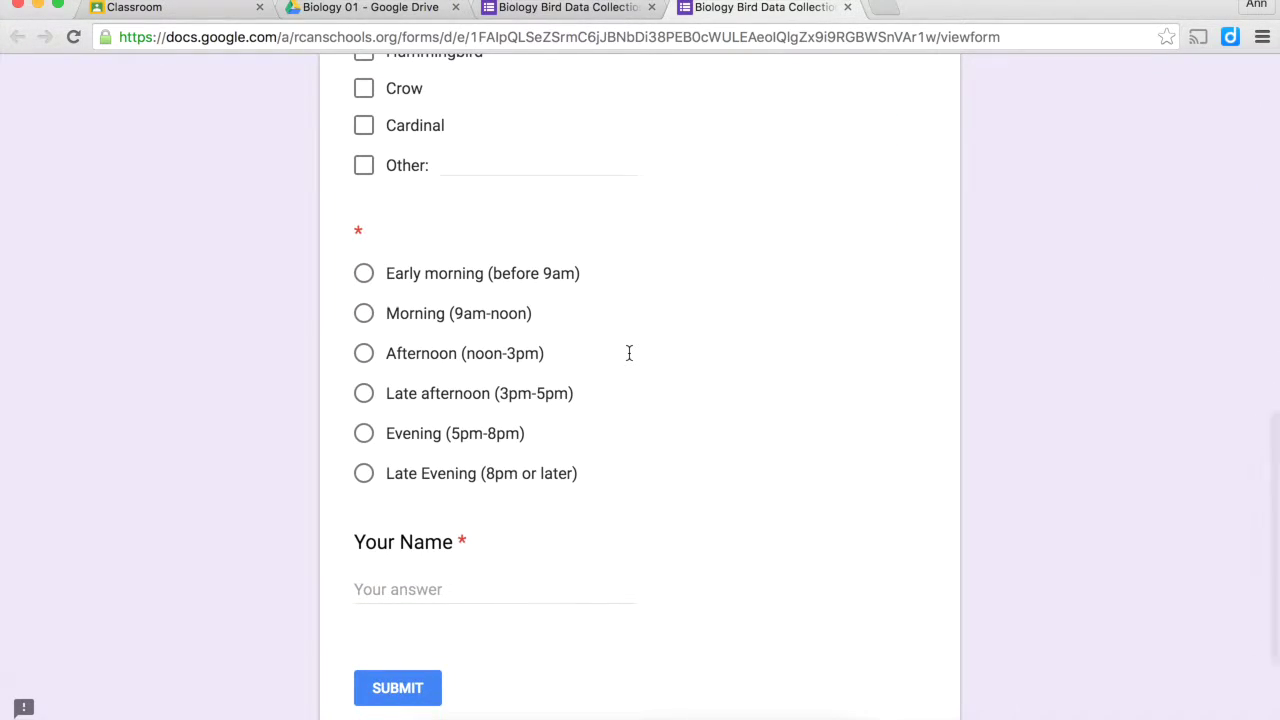
scroll(629, 355, "up", 15)
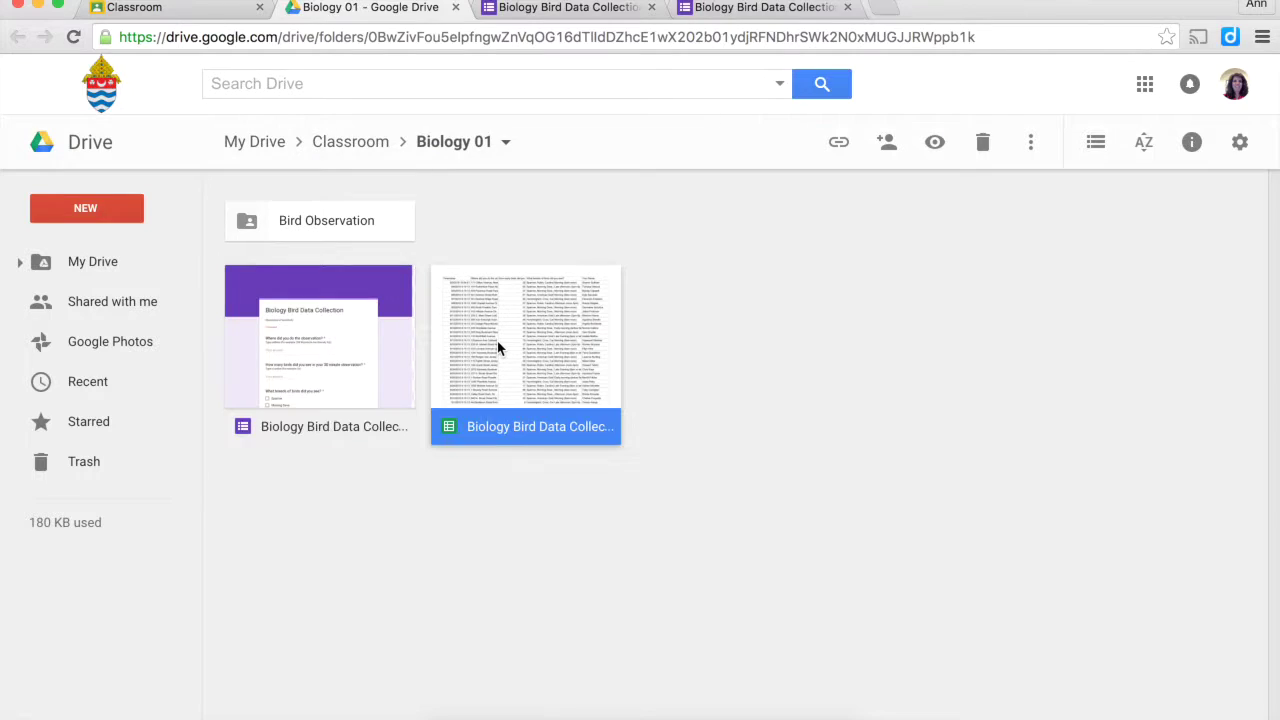
double_click(497, 349)
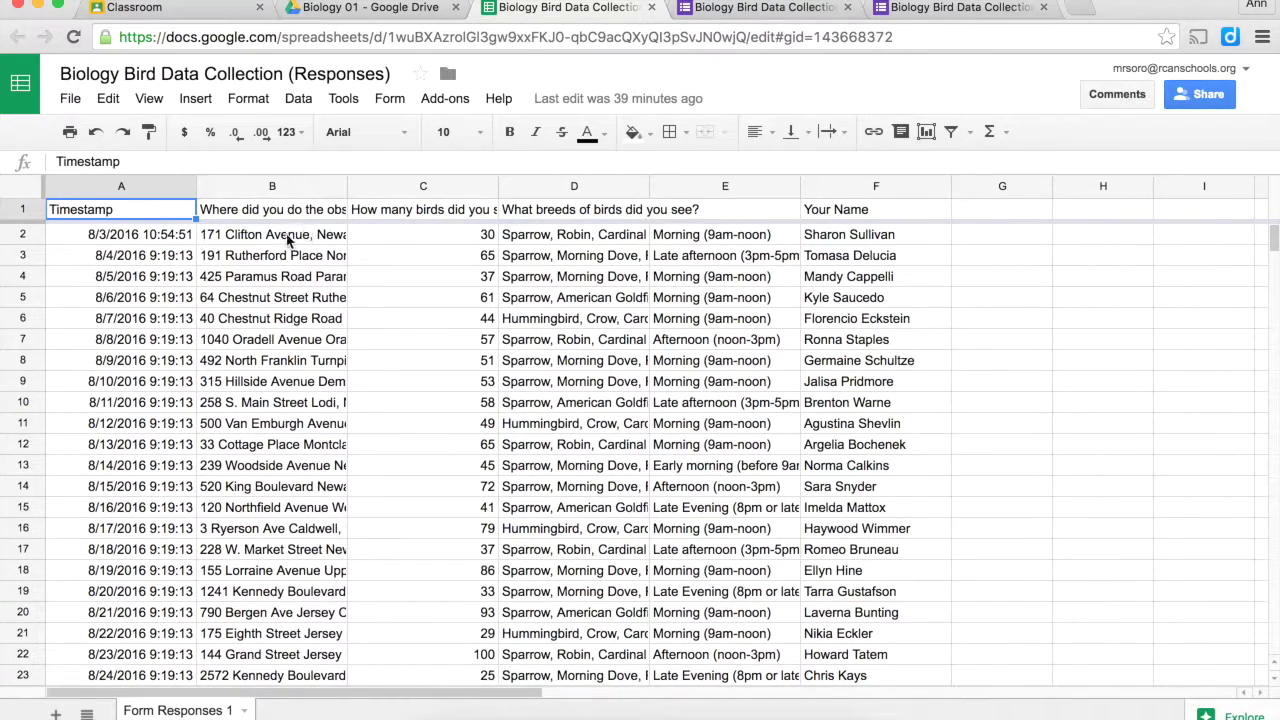
Step: Widen columns B through E so addresses, bird counts, breeds and times read in full
left_click_drag(348, 190, 442, 190)
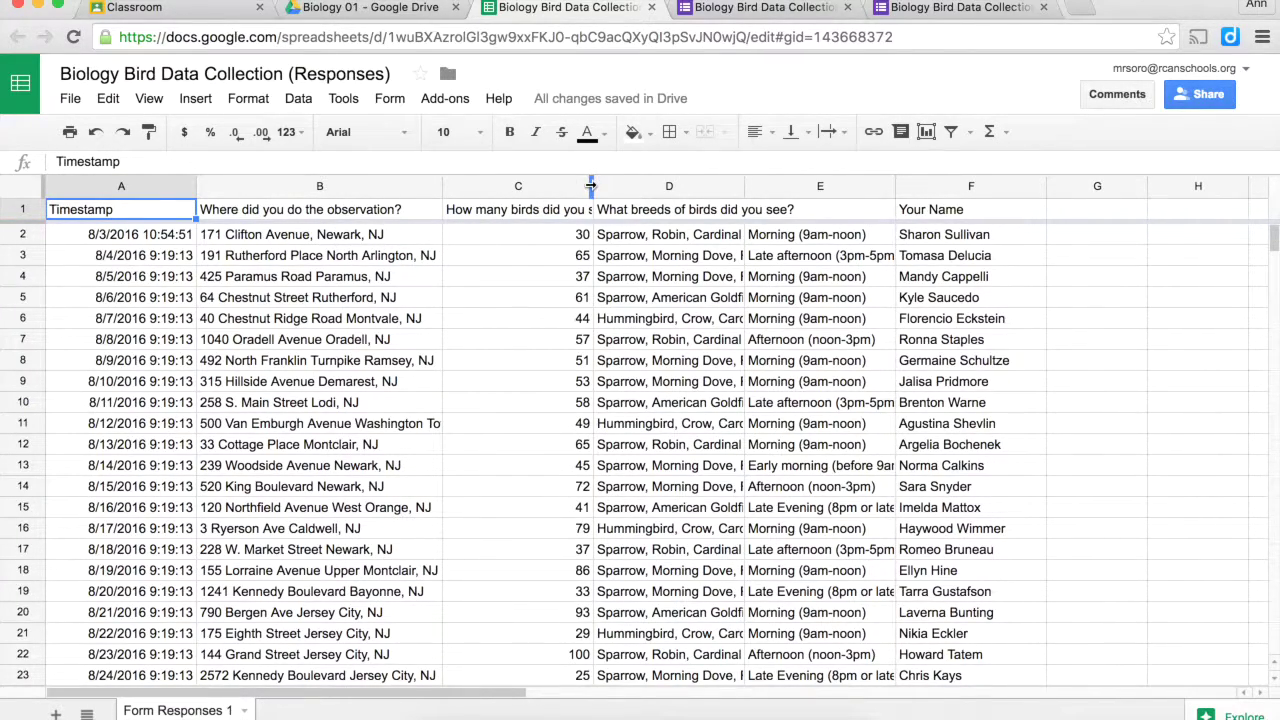
left_click_drag(593, 187, 635, 187)
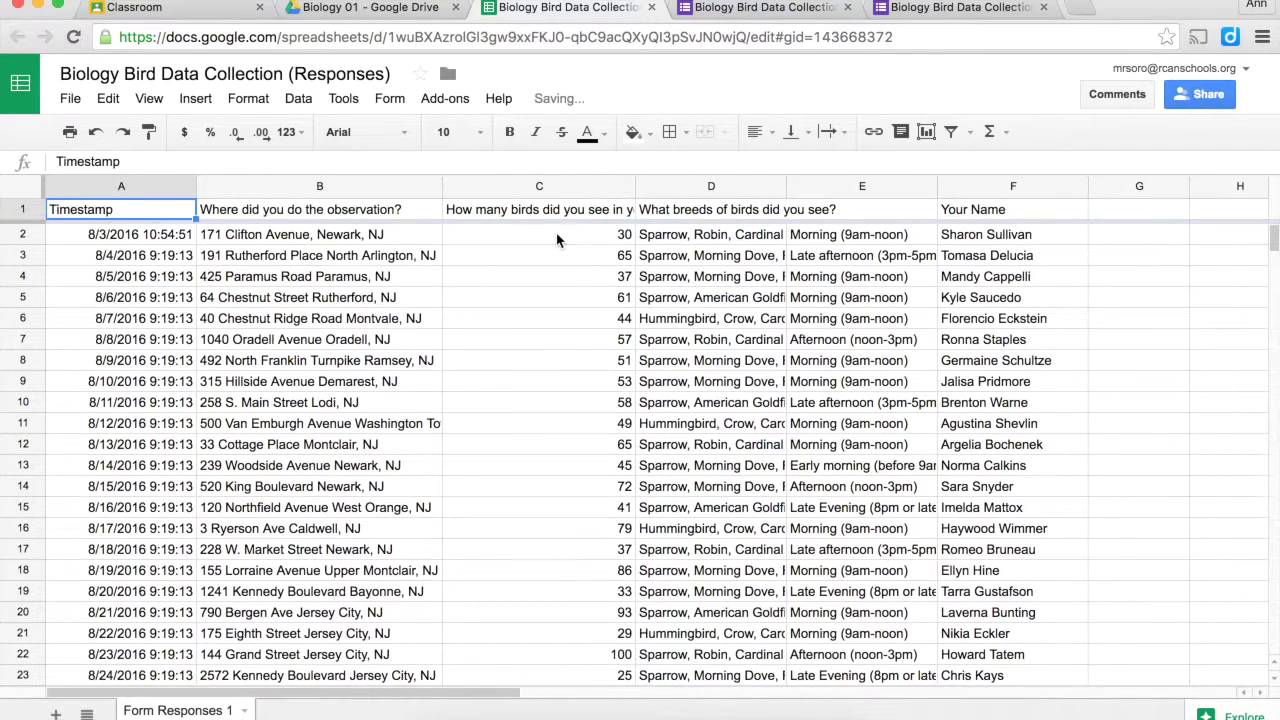
left_click_drag(787, 188, 871, 188)
left_click_drag(1020, 186, 1098, 186)
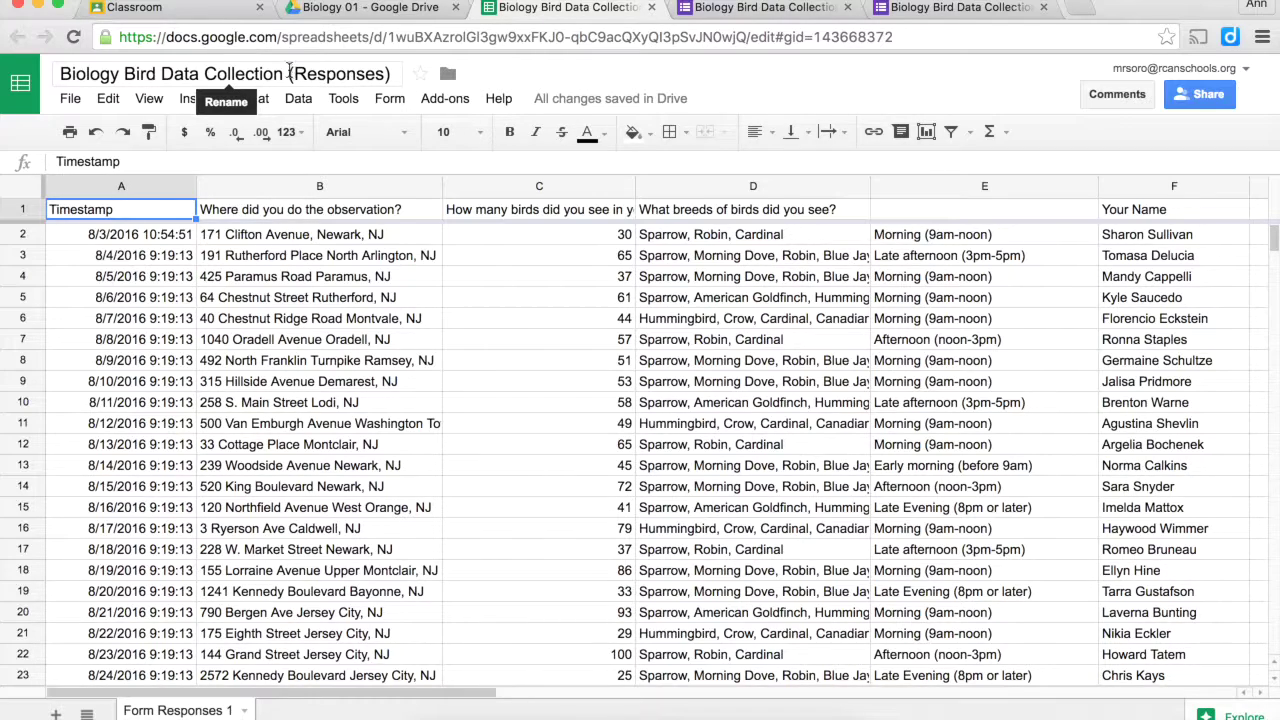
Step: Create a new Google My Maps map from the Biology 01 Drive folder via NEW > More
left_click(191, 10)
key("ctrl+Tab")
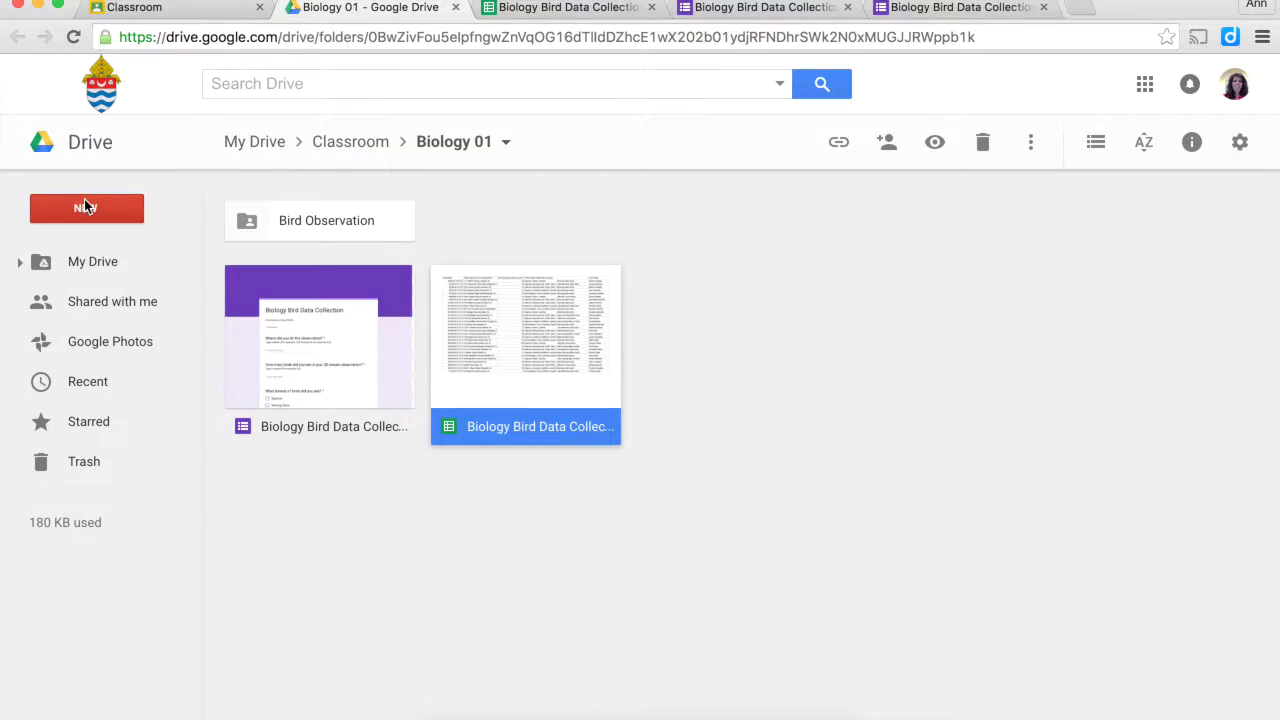
left_click(85, 209)
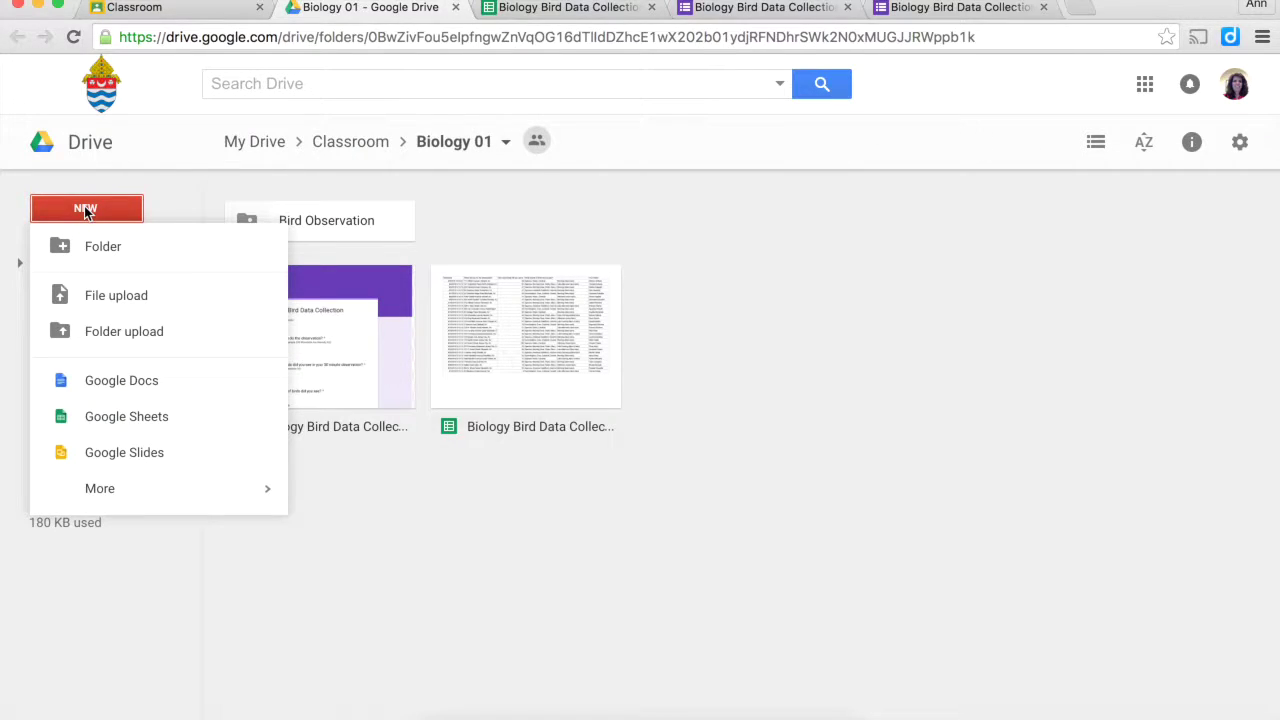
mouse_move(96, 489)
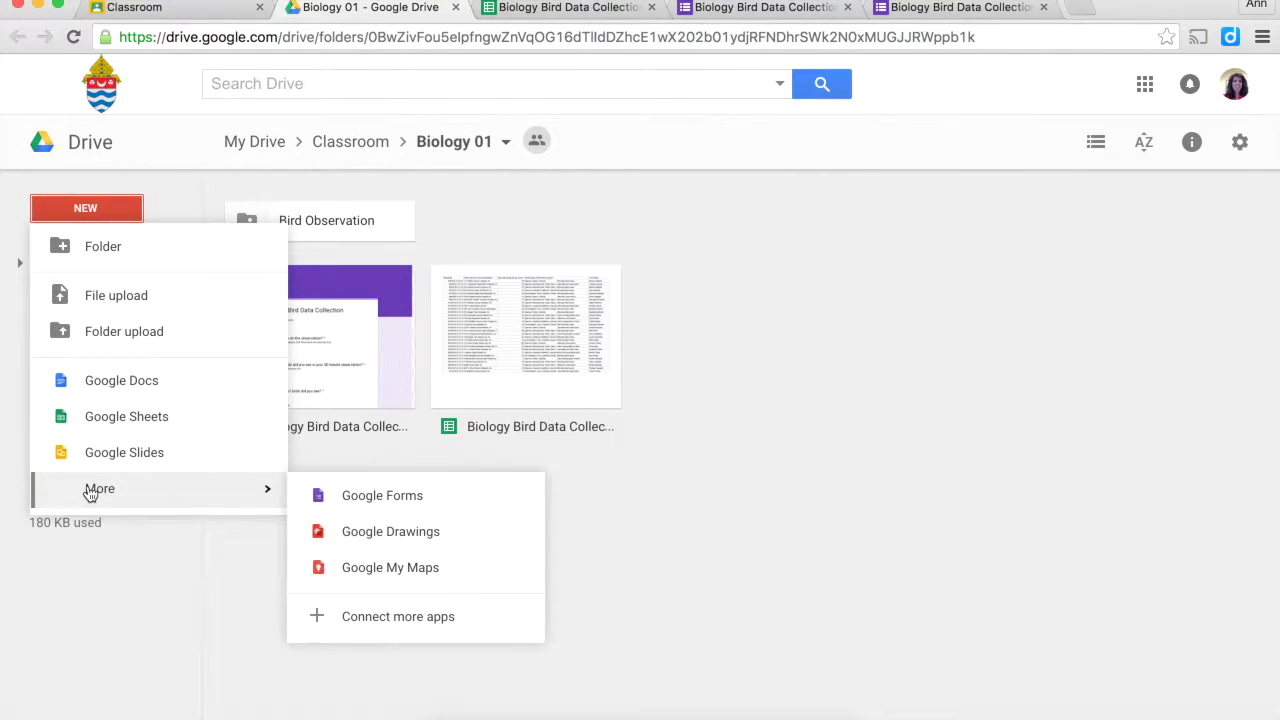
left_click(432, 565)
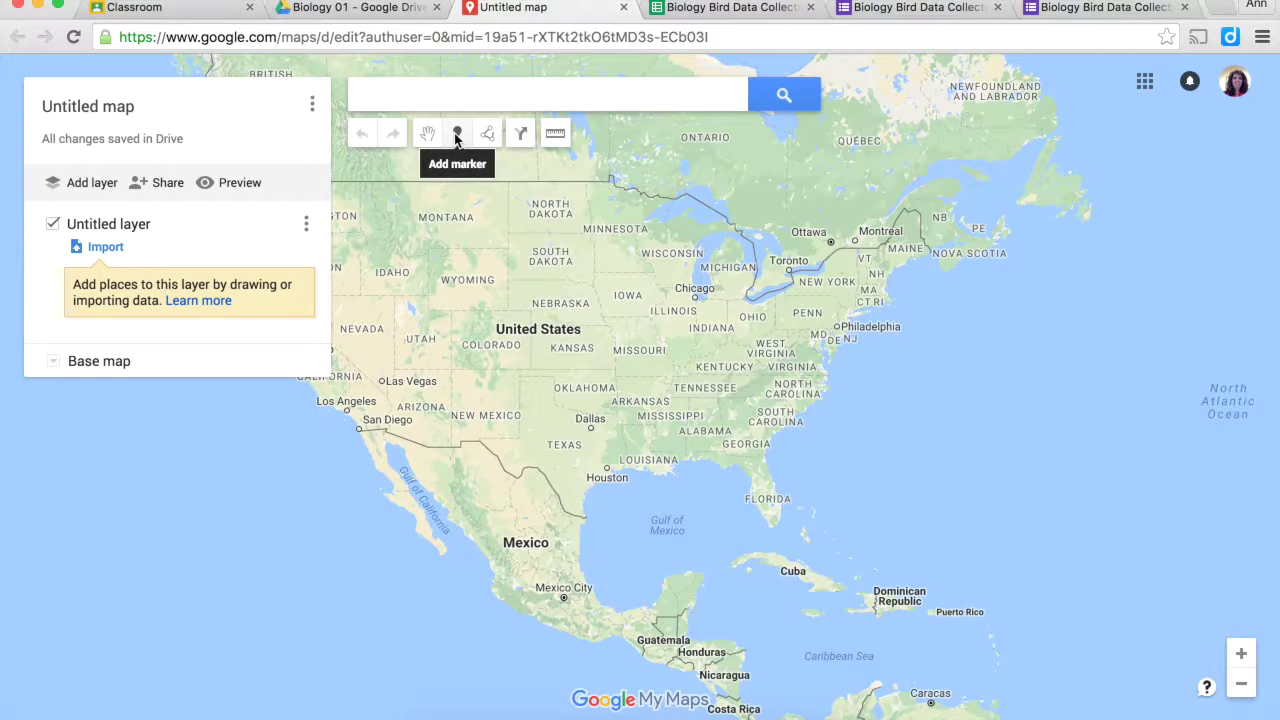
Step: Start a layer import and choose Biology Bird Data Collection (Responses) from Drive's Classroom > Biology 01 folder
left_click(100, 250)
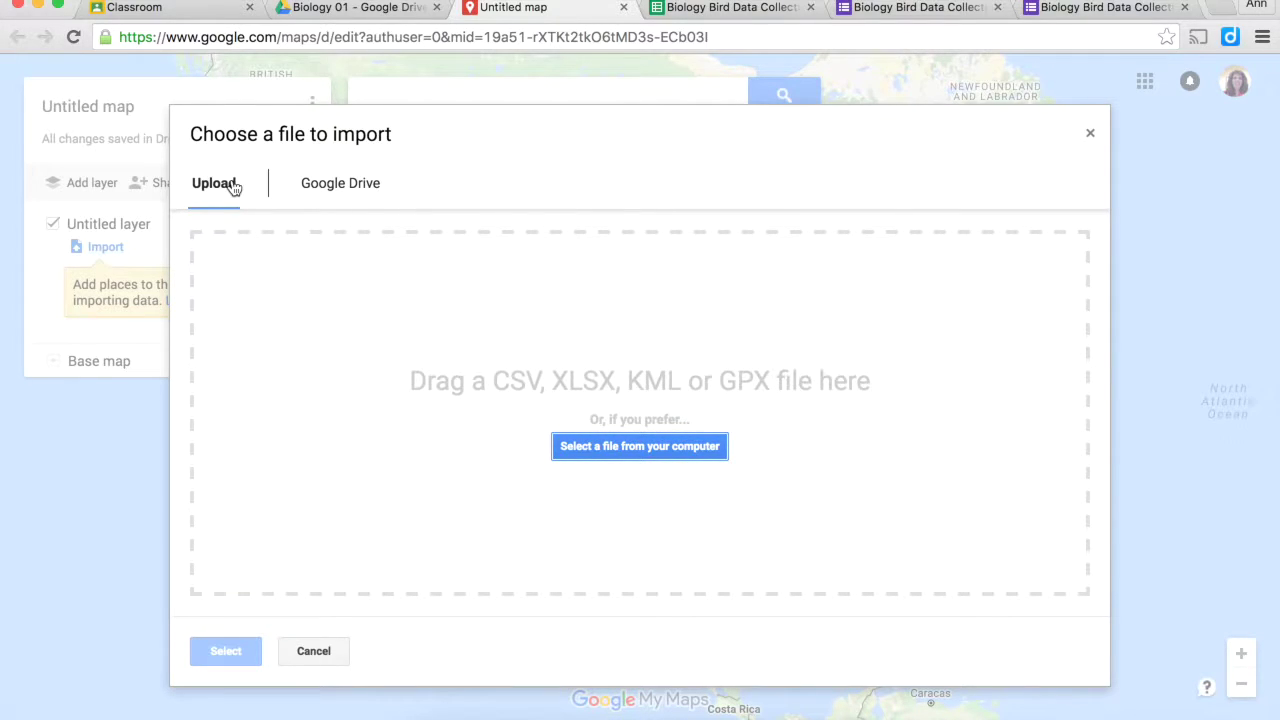
left_click(340, 185)
double_click(254, 348)
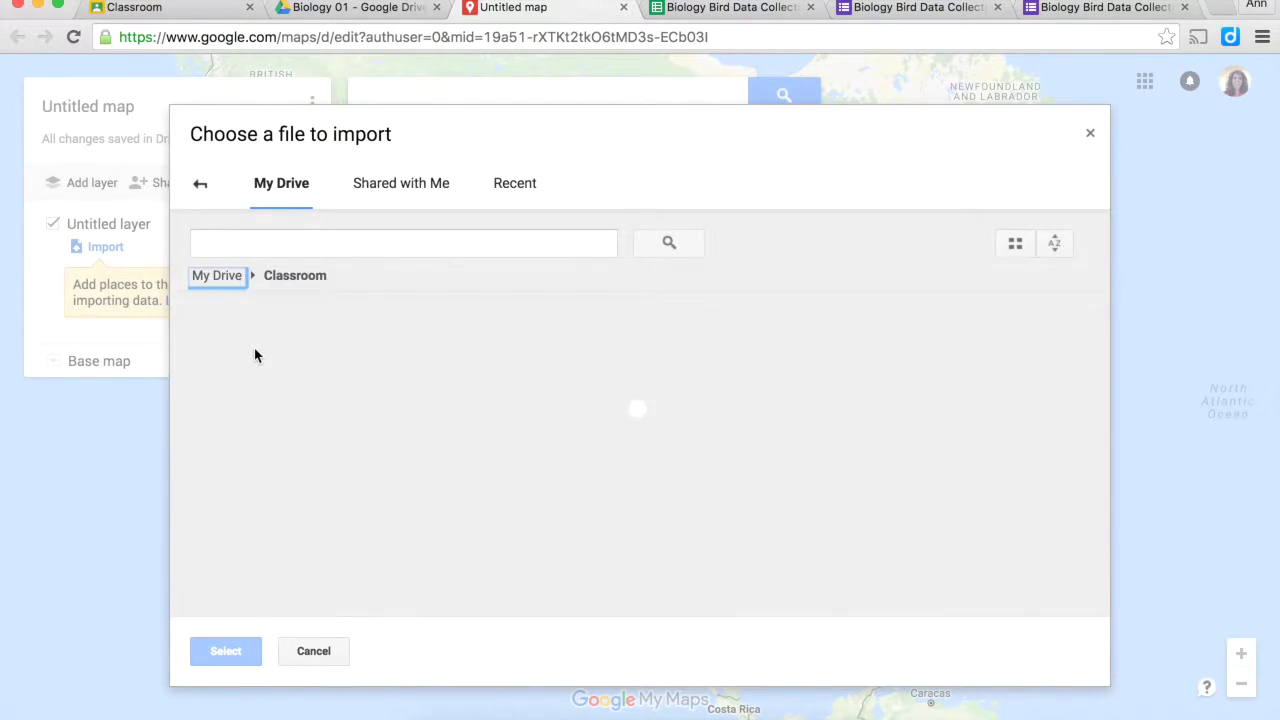
double_click(262, 415)
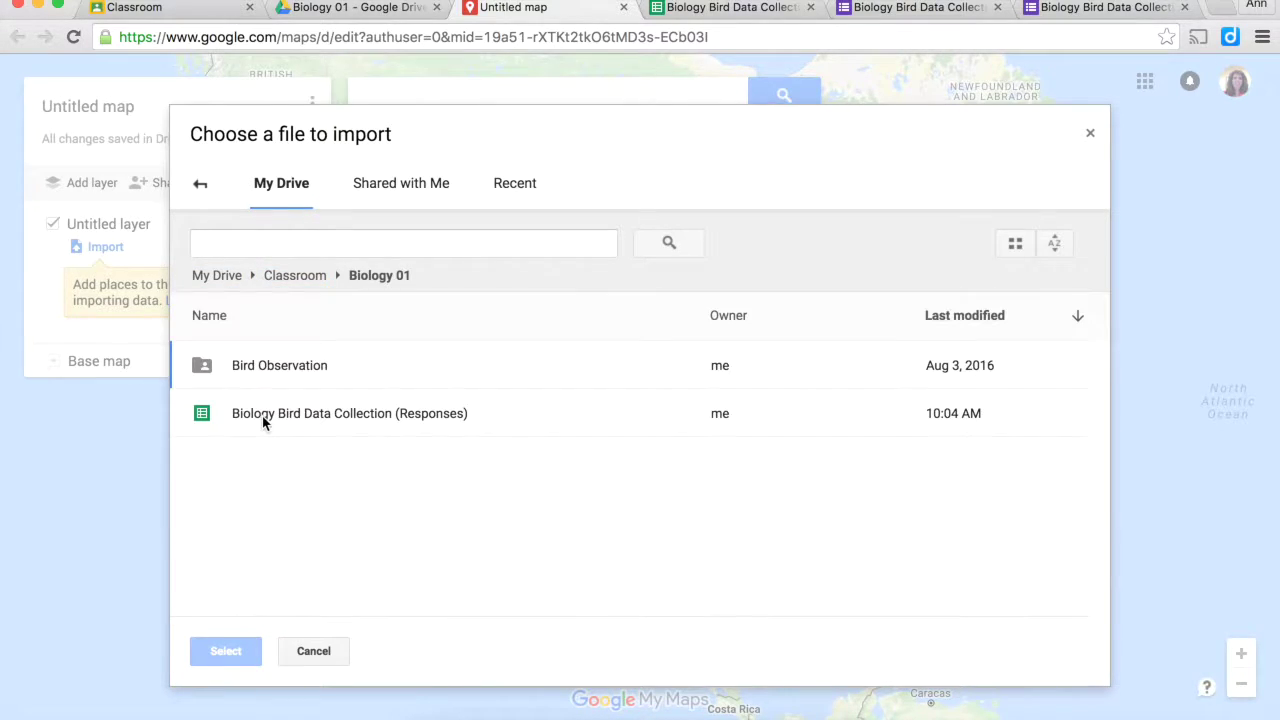
left_click(258, 416)
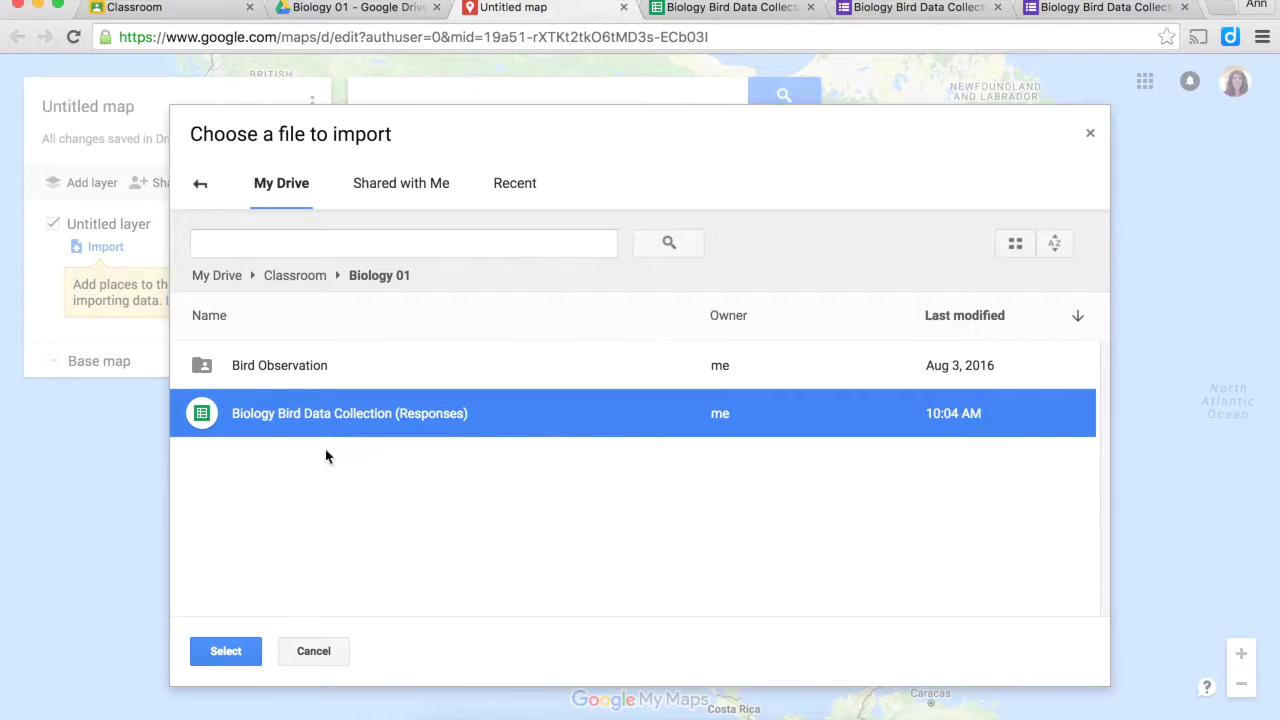
Step: Import the responses sheet, positioning markers by 'Where did you do the observation?' and titling them by 'Your Name'
left_click(239, 649)
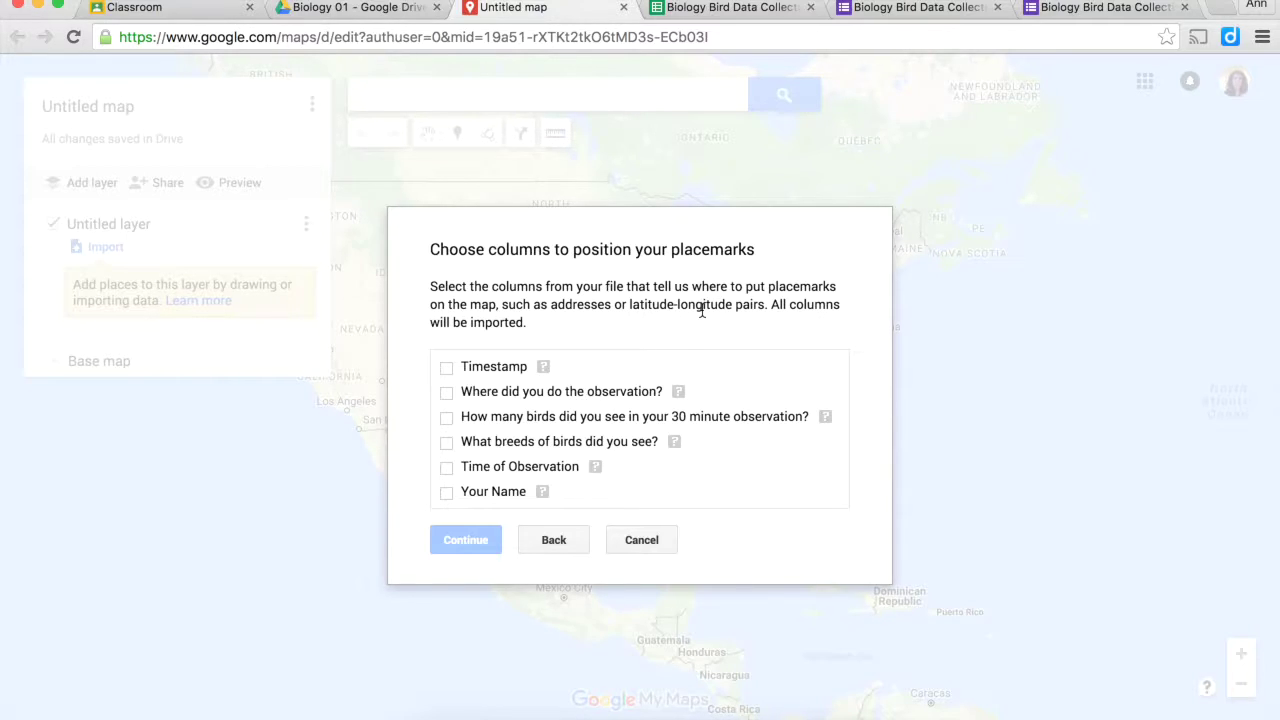
left_click(447, 394)
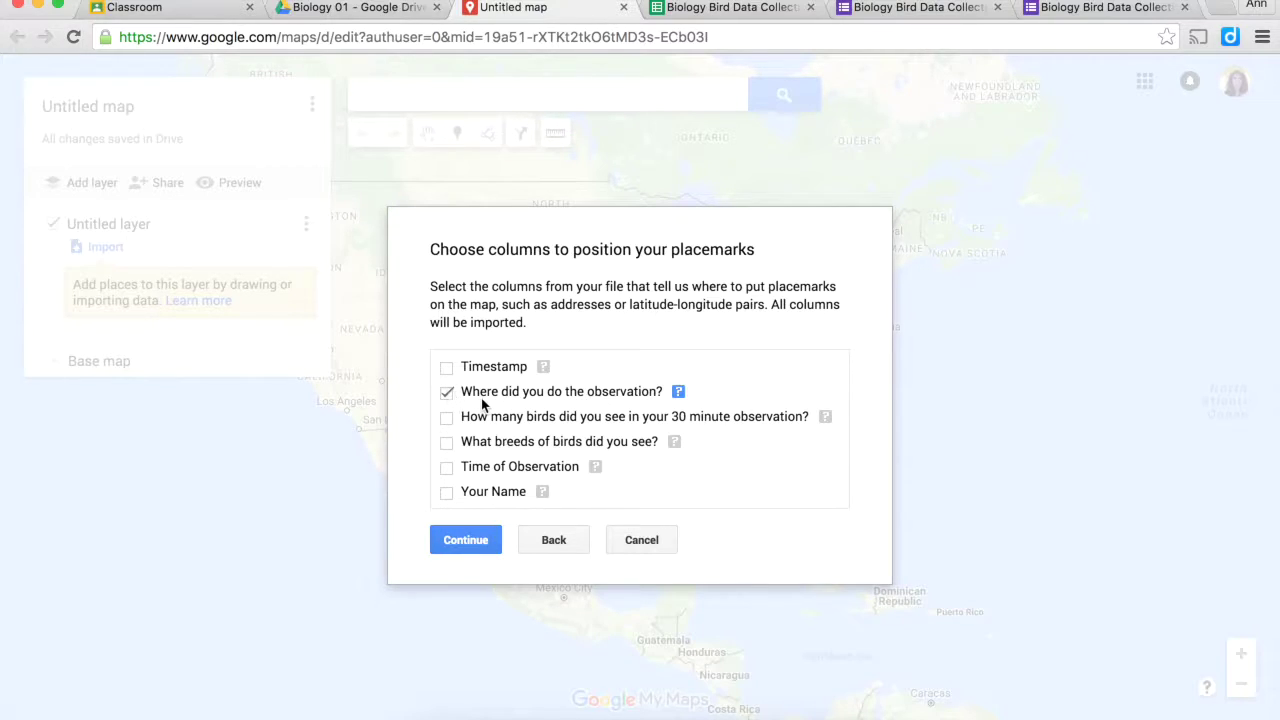
left_click(455, 544)
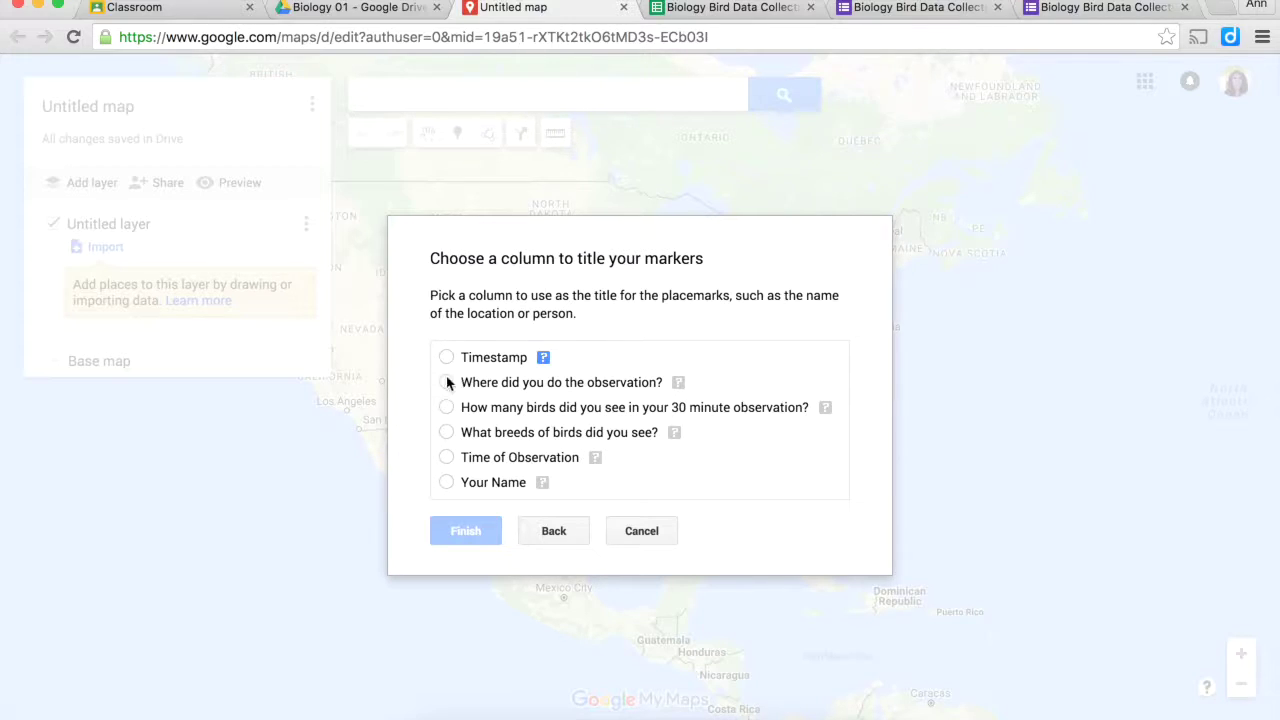
left_click(446, 483)
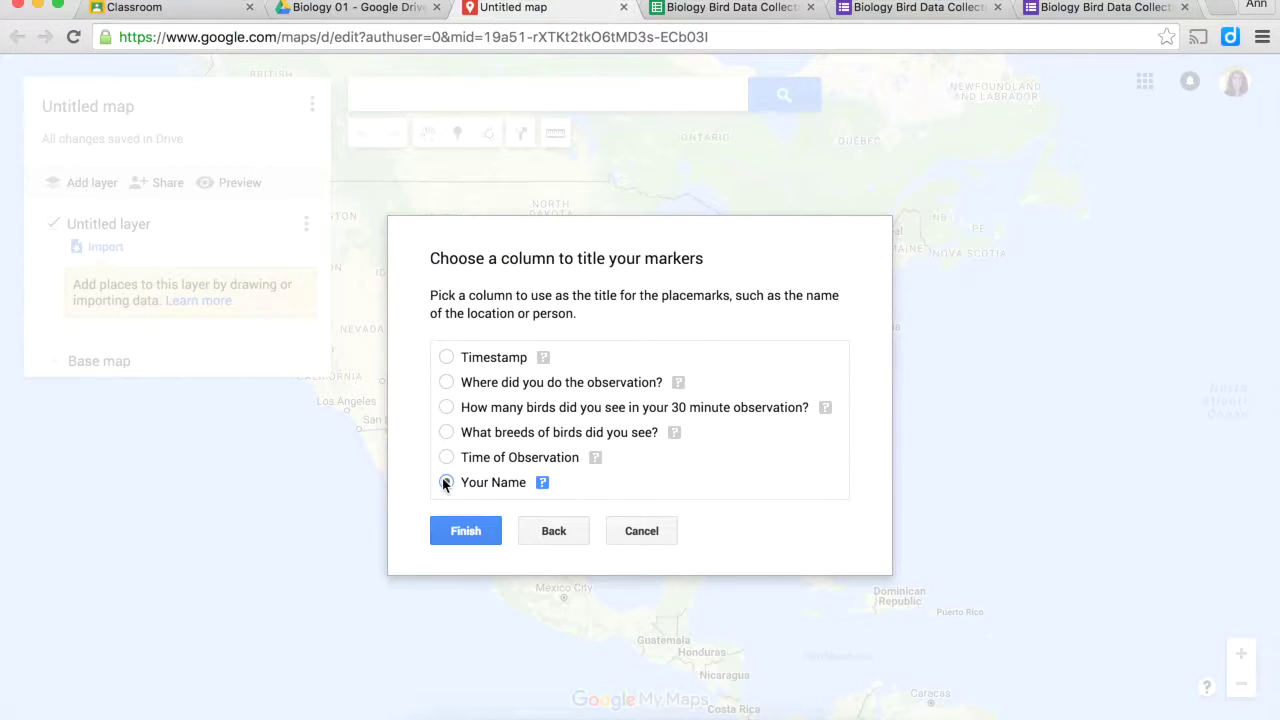
left_click(458, 529)
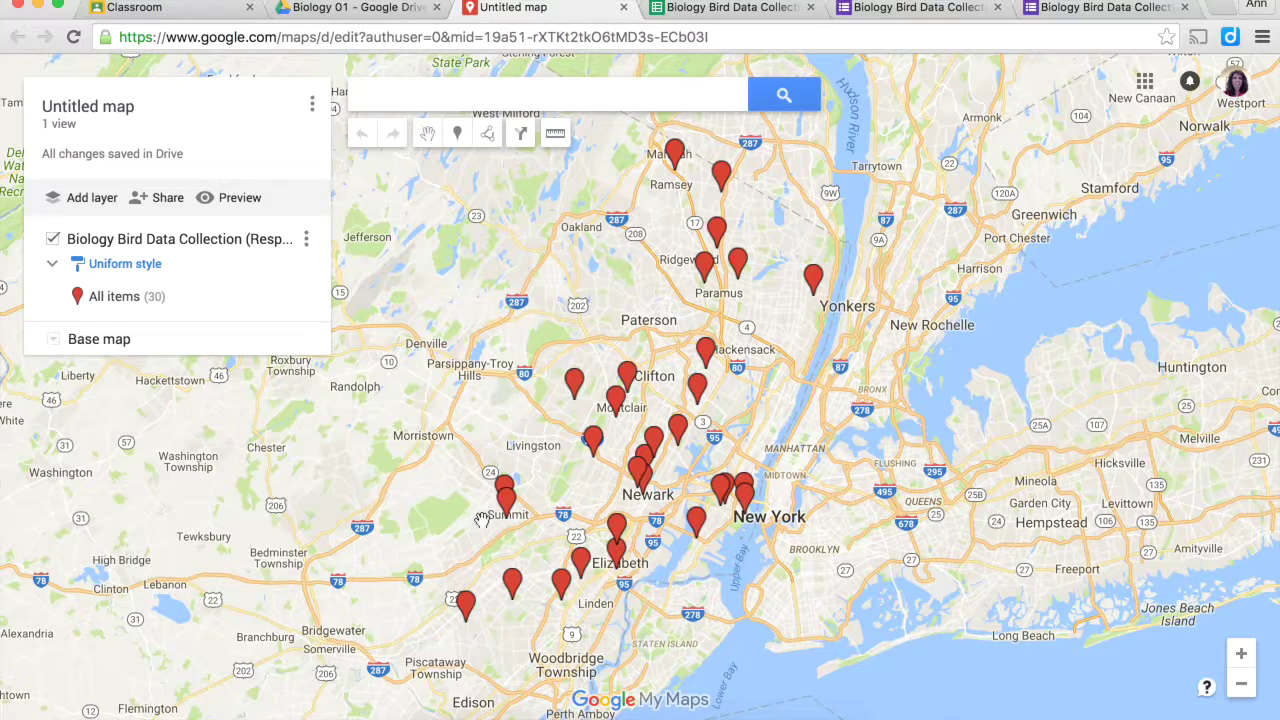
left_click(814, 280)
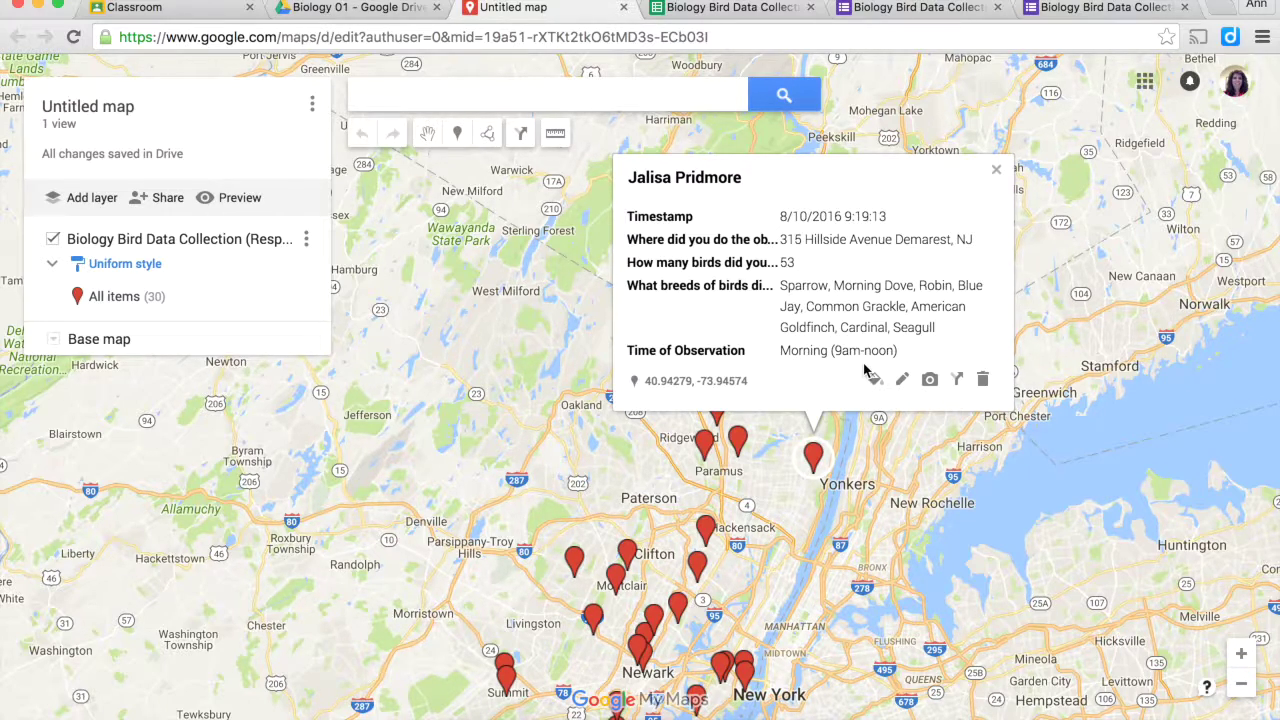
left_click(997, 169)
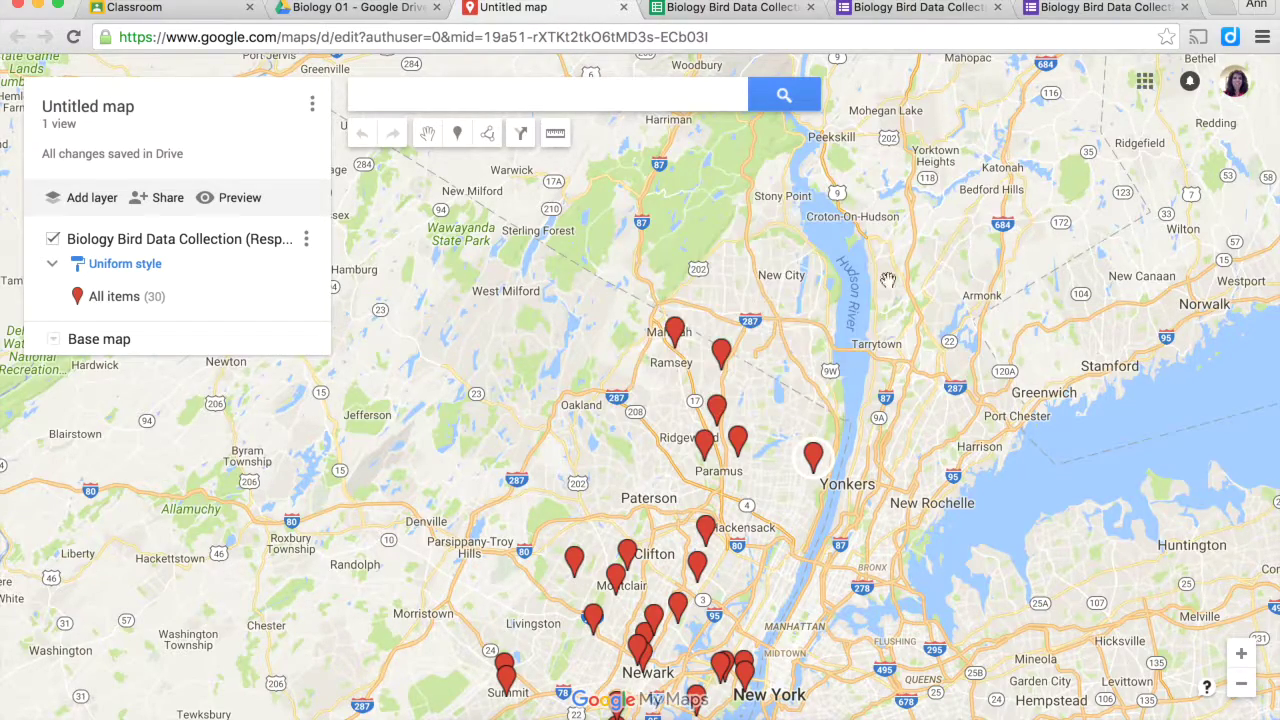
left_click(593, 617)
left_click(506, 675)
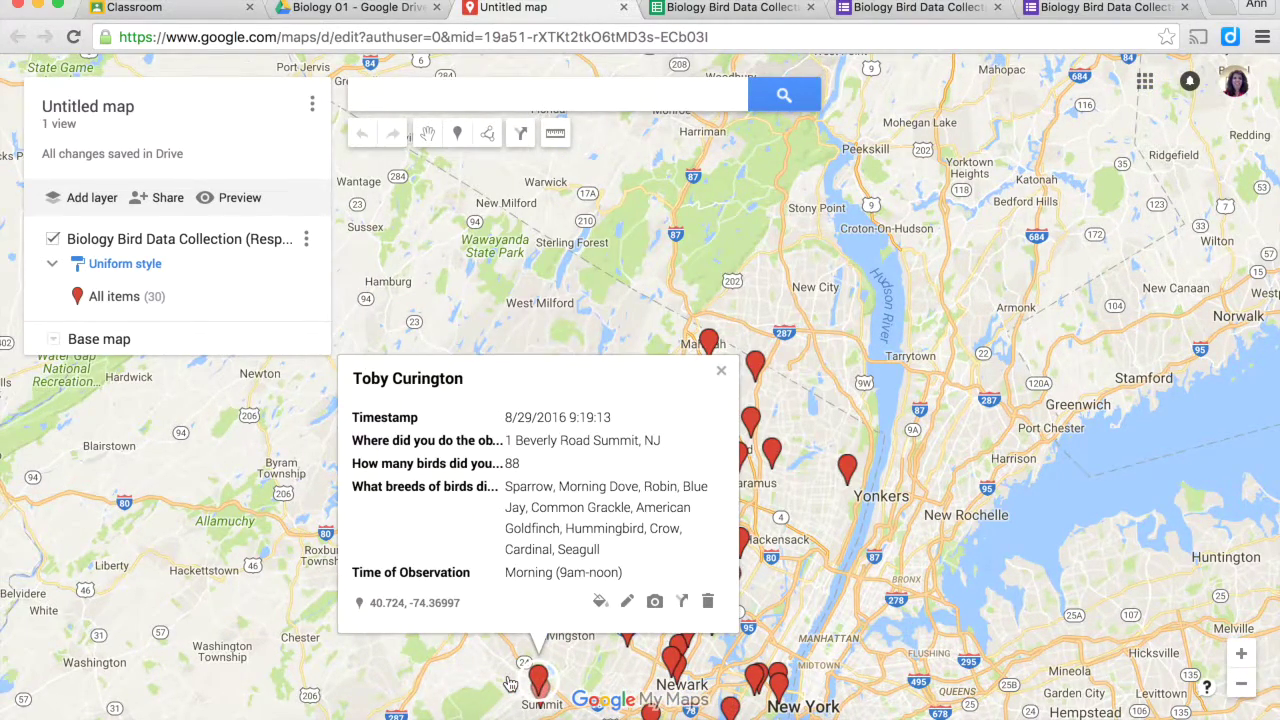
scroll(508, 683, "down", 2)
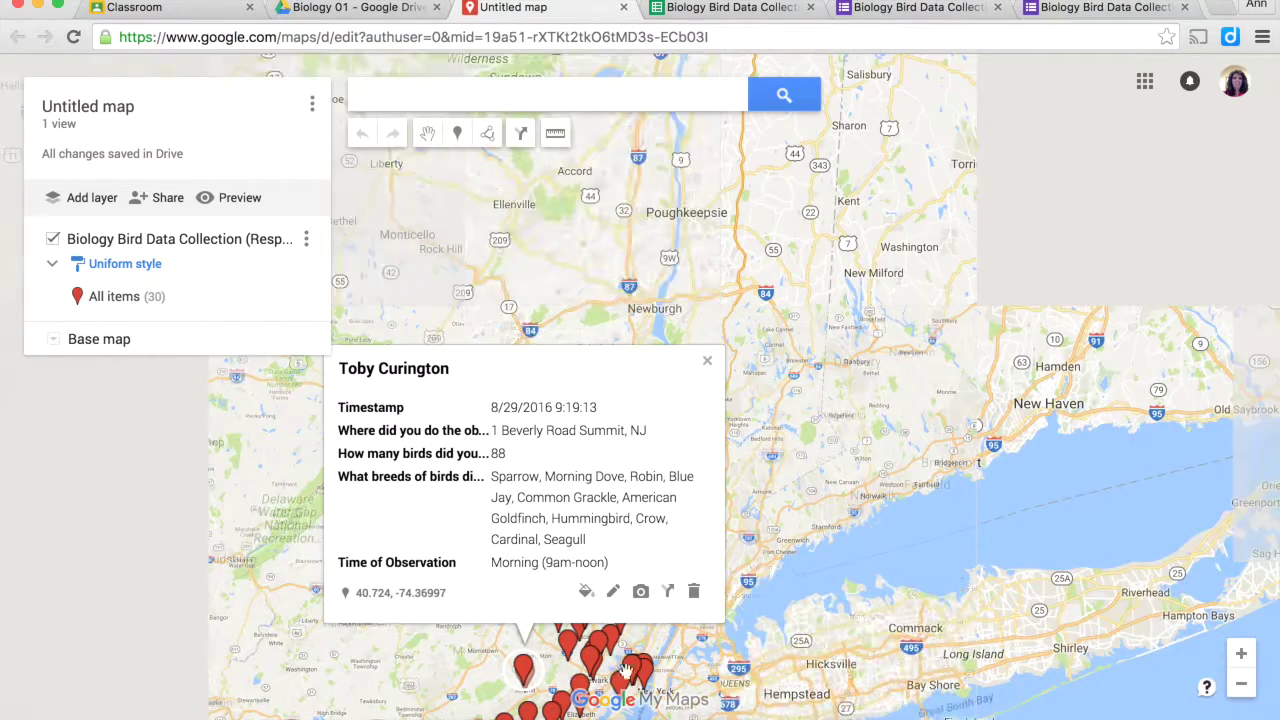
left_click(635, 678)
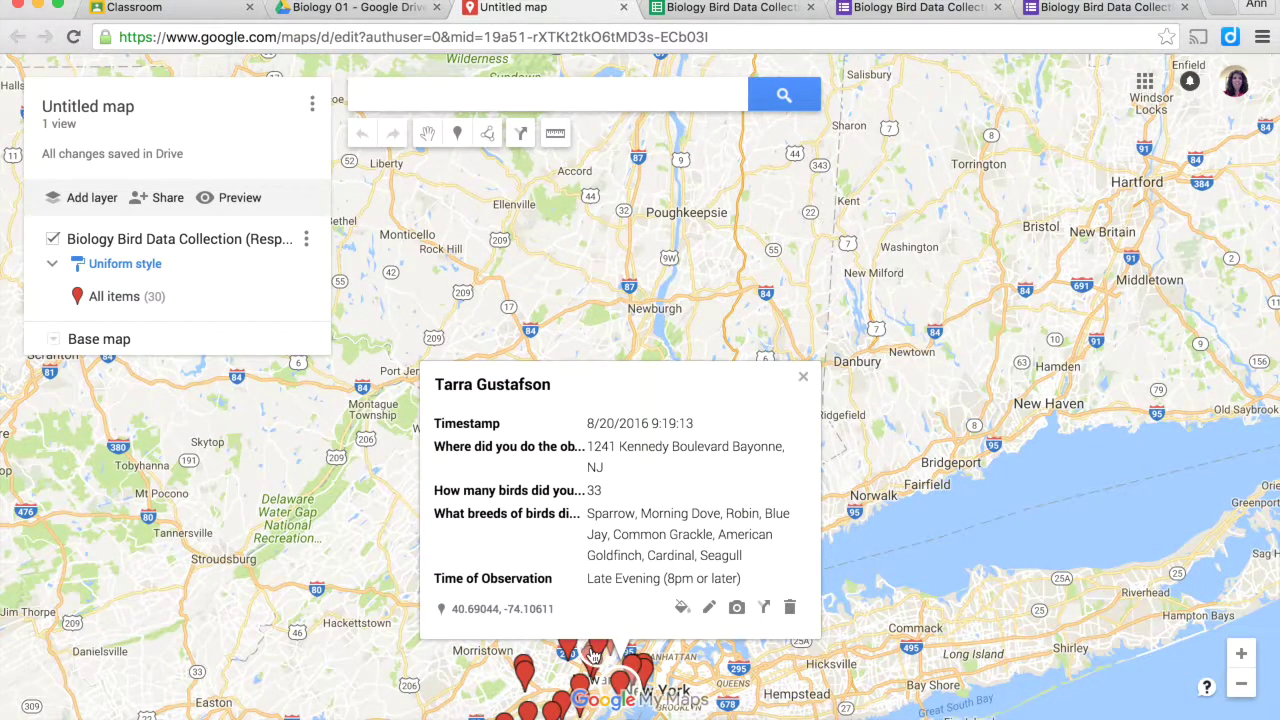
left_click(594, 655)
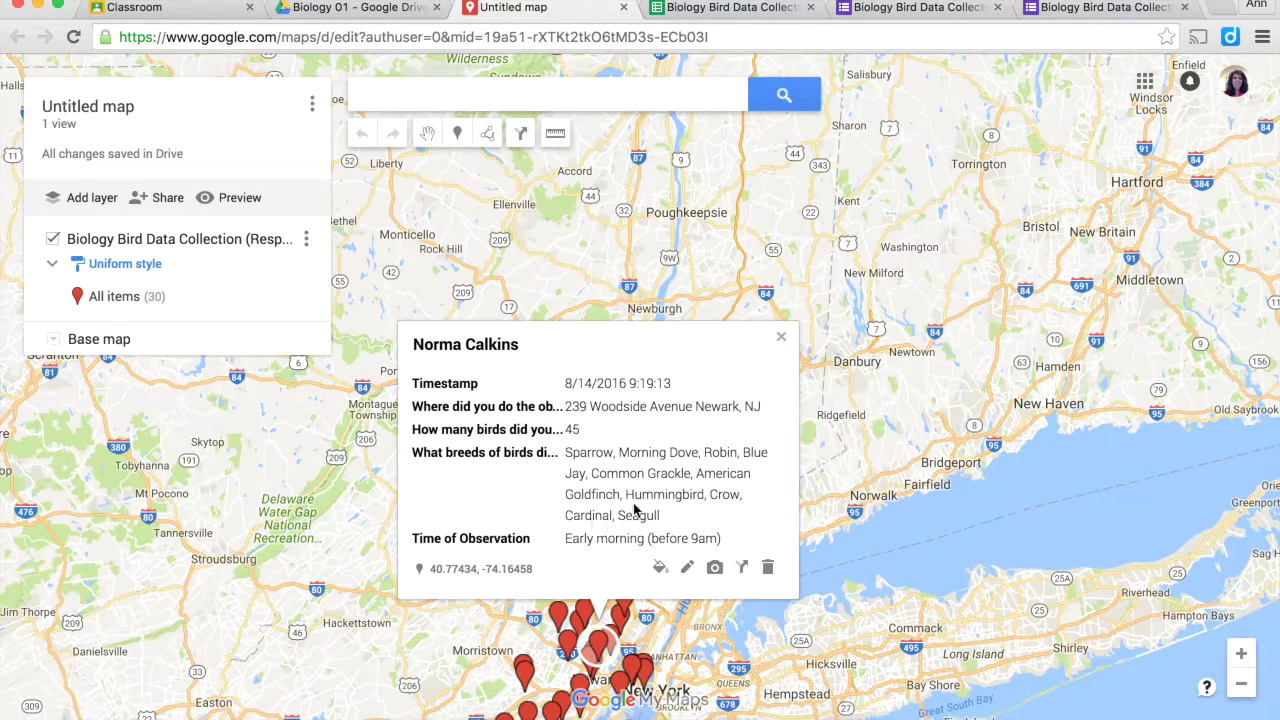
left_click(781, 336)
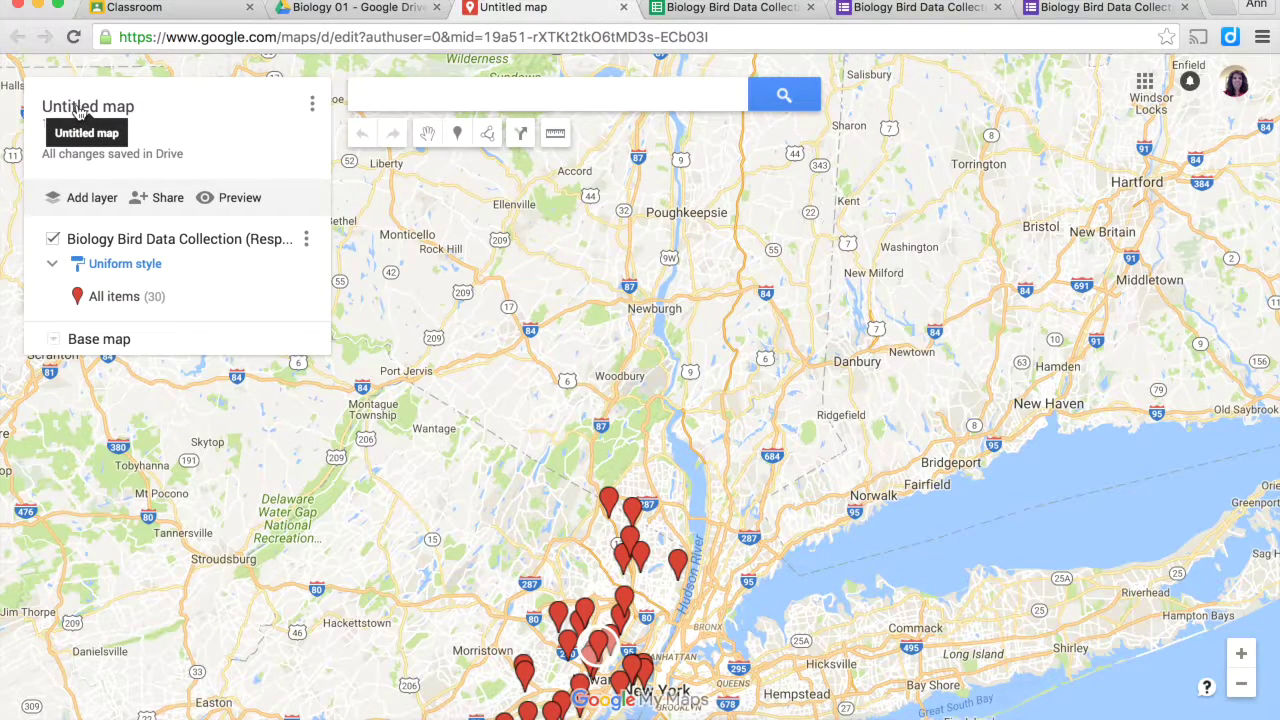
left_click(77, 108)
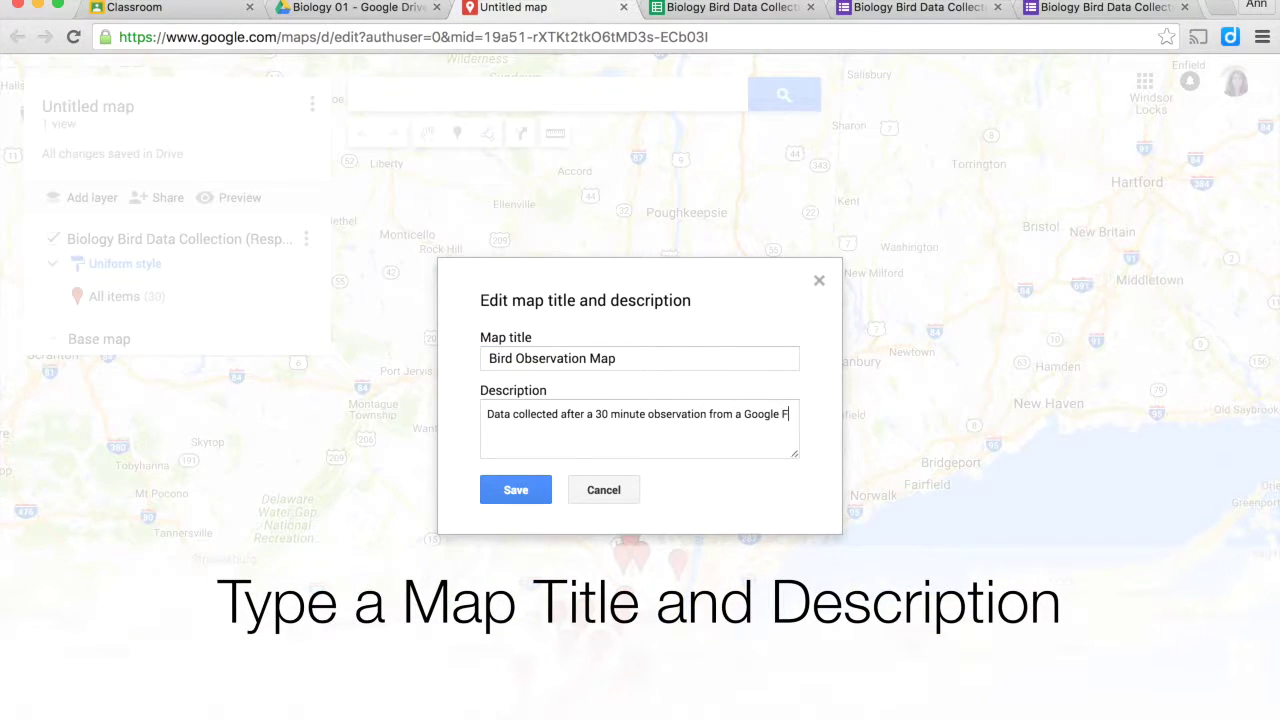
Step: Finish the description, save the map as Bird Observation Map, and return to Google Classroom
type("orm.")
left_click(504, 493)
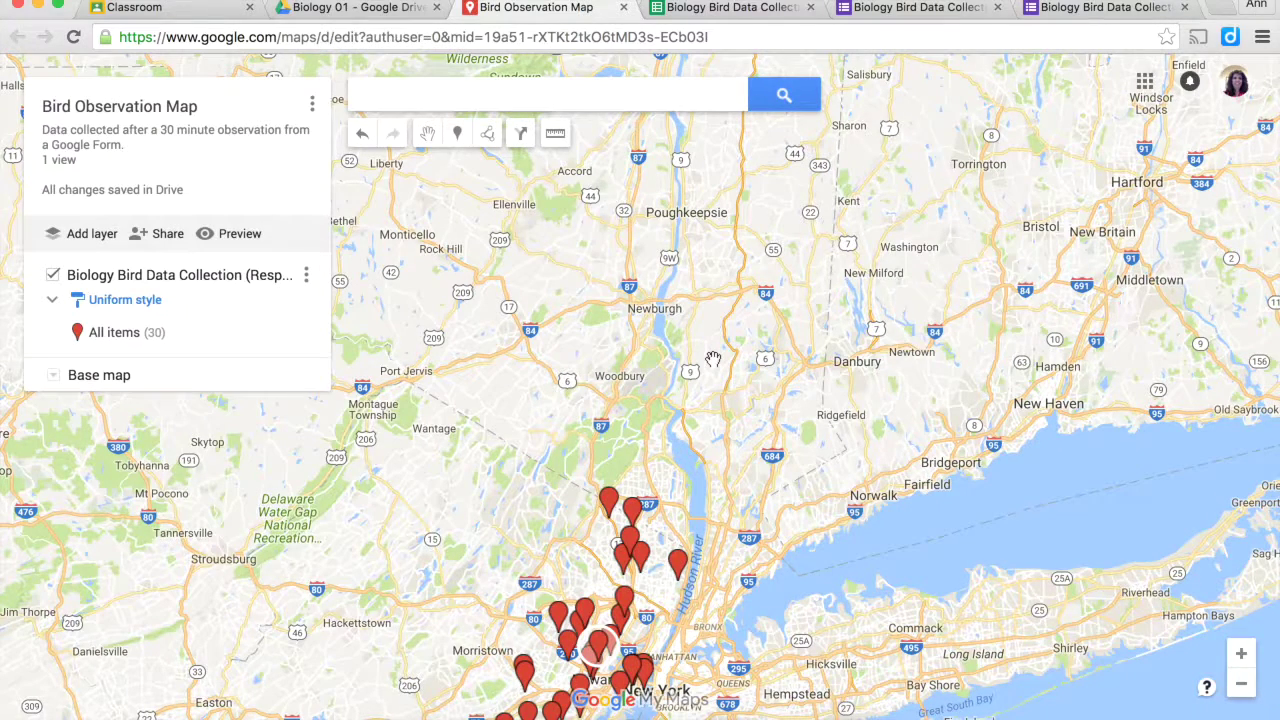
left_click(207, 5)
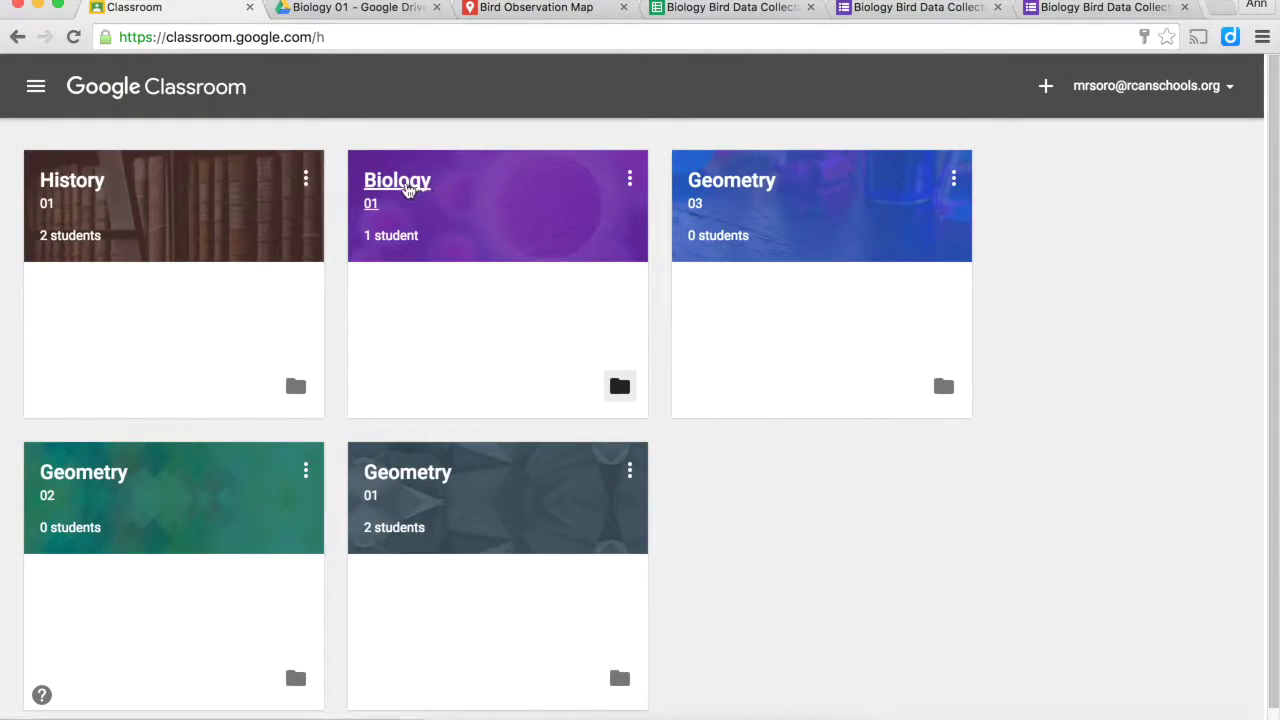
Step: Start a new Biology class announcement asking students to view the bird data on a map
left_click(407, 190)
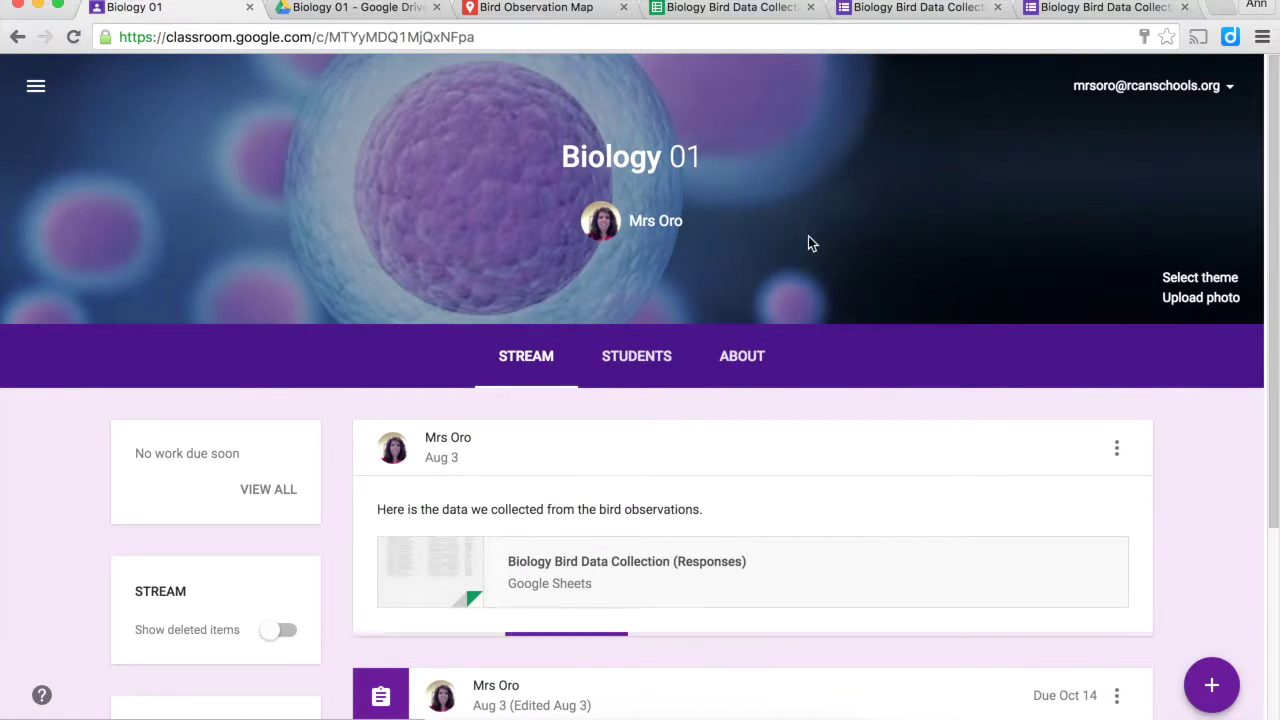
scroll(854, 242, "down", 3)
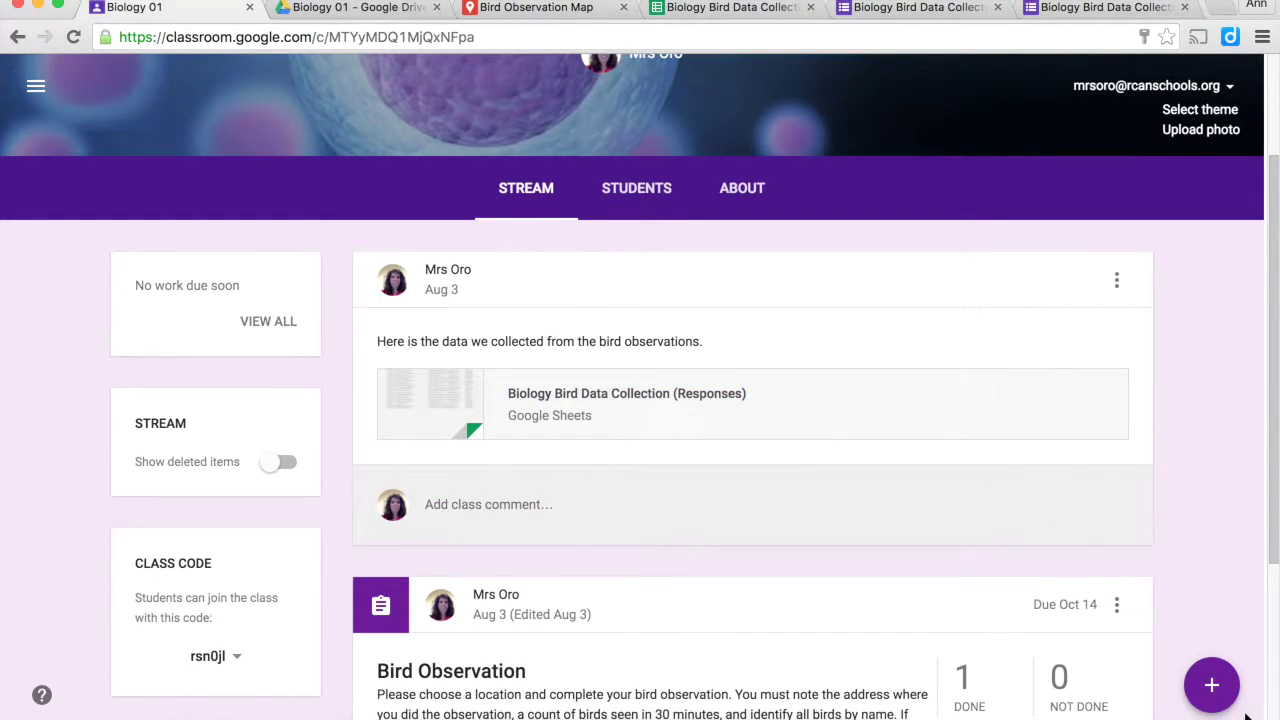
mouse_move(1221, 702)
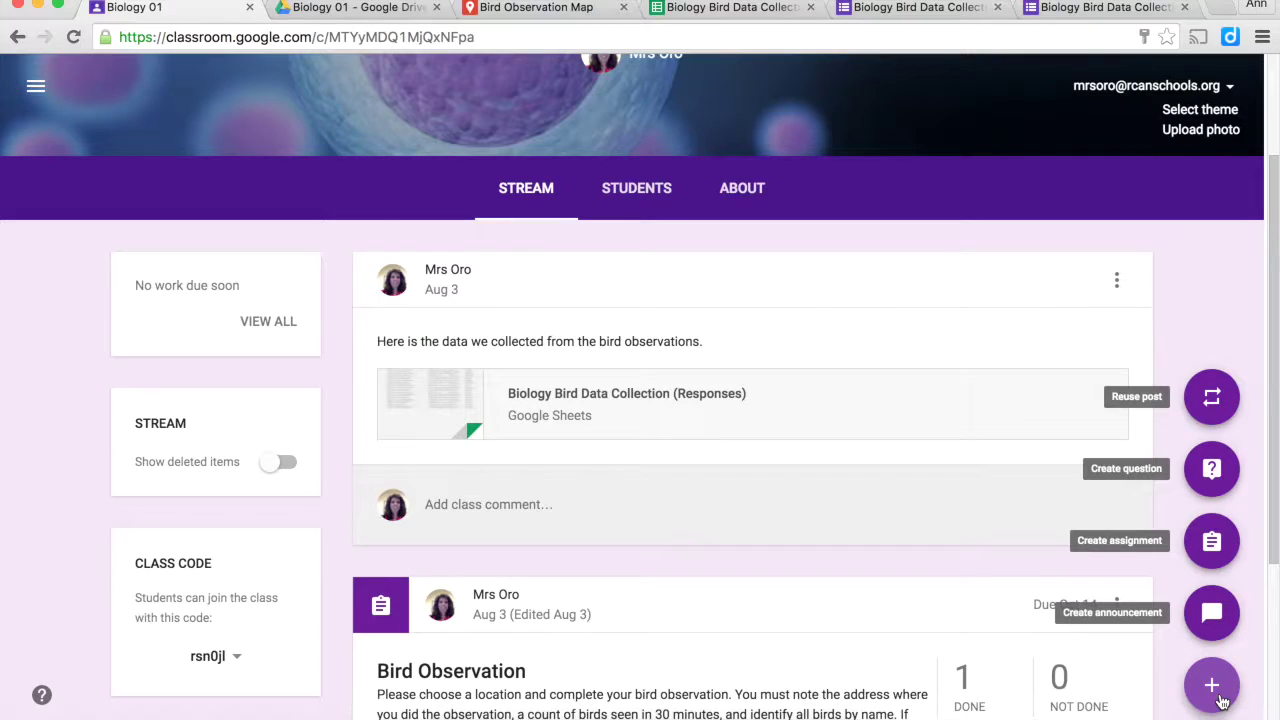
left_click(1211, 612)
type("View the bird data on  a map.")
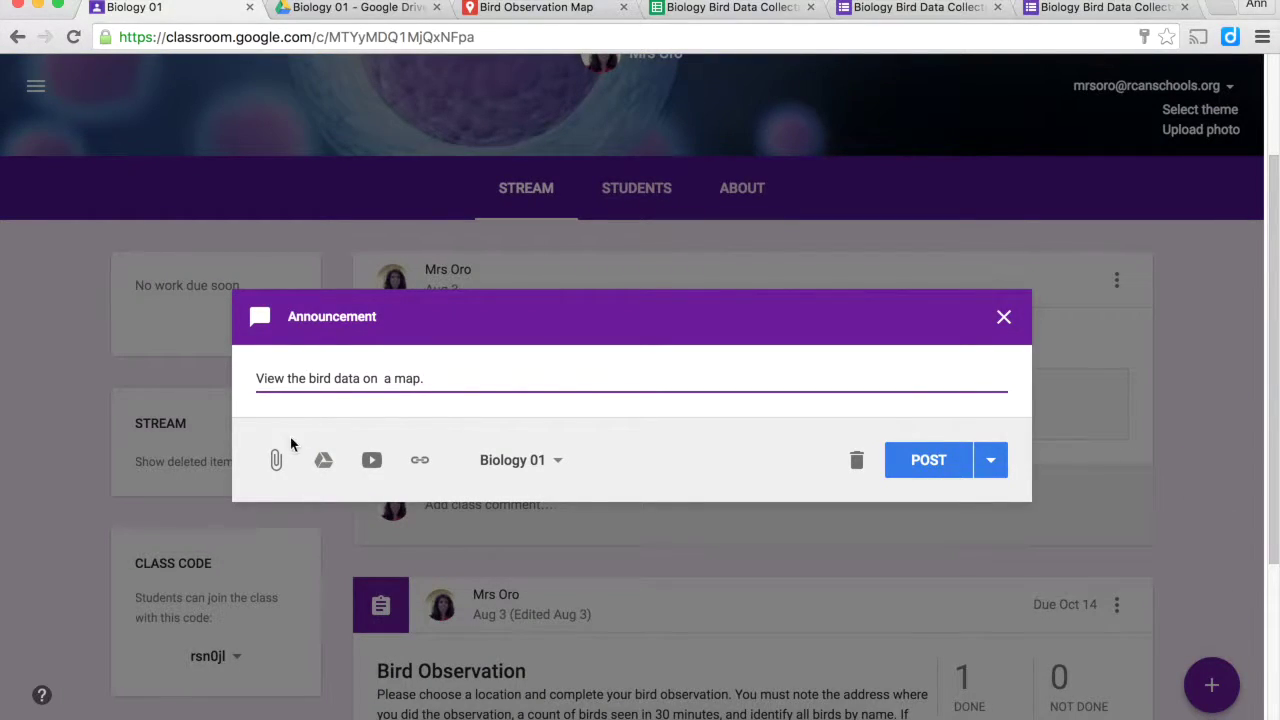
Step: Attach Bird Observation Map from My Drive > Classroom > Biology 01, add 'What do you notice?', and post
left_click(326, 462)
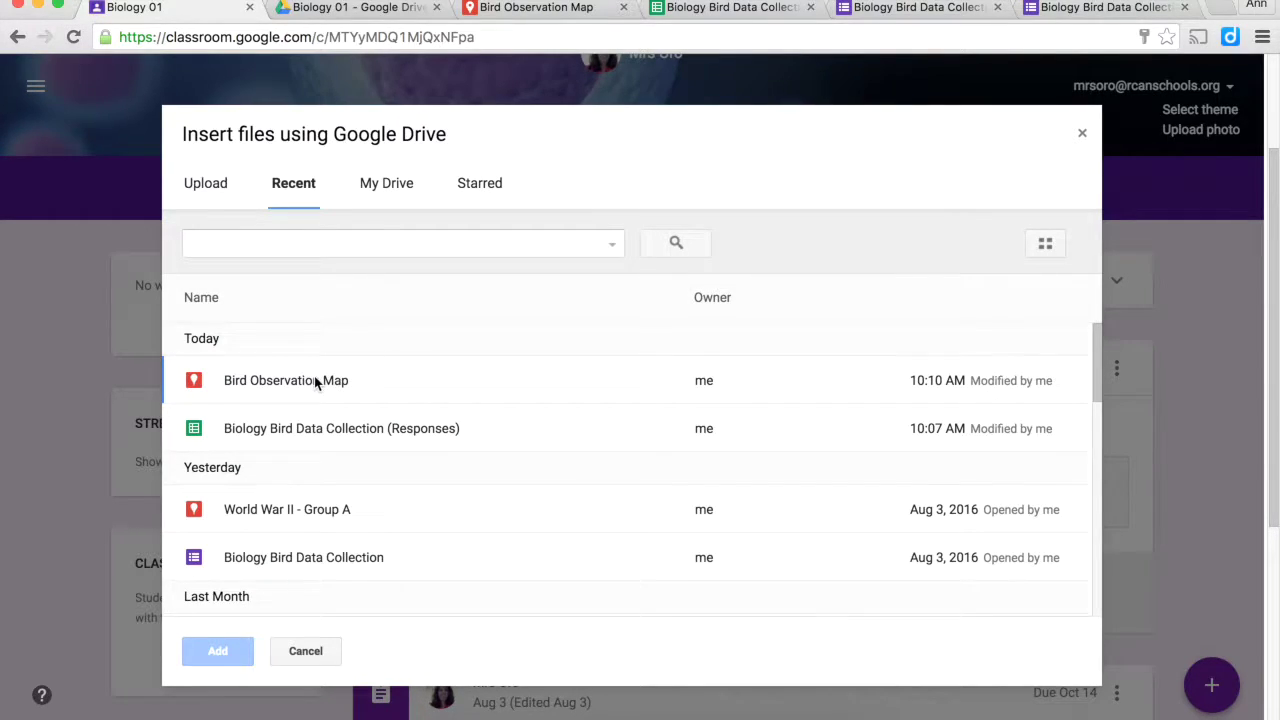
left_click(315, 383)
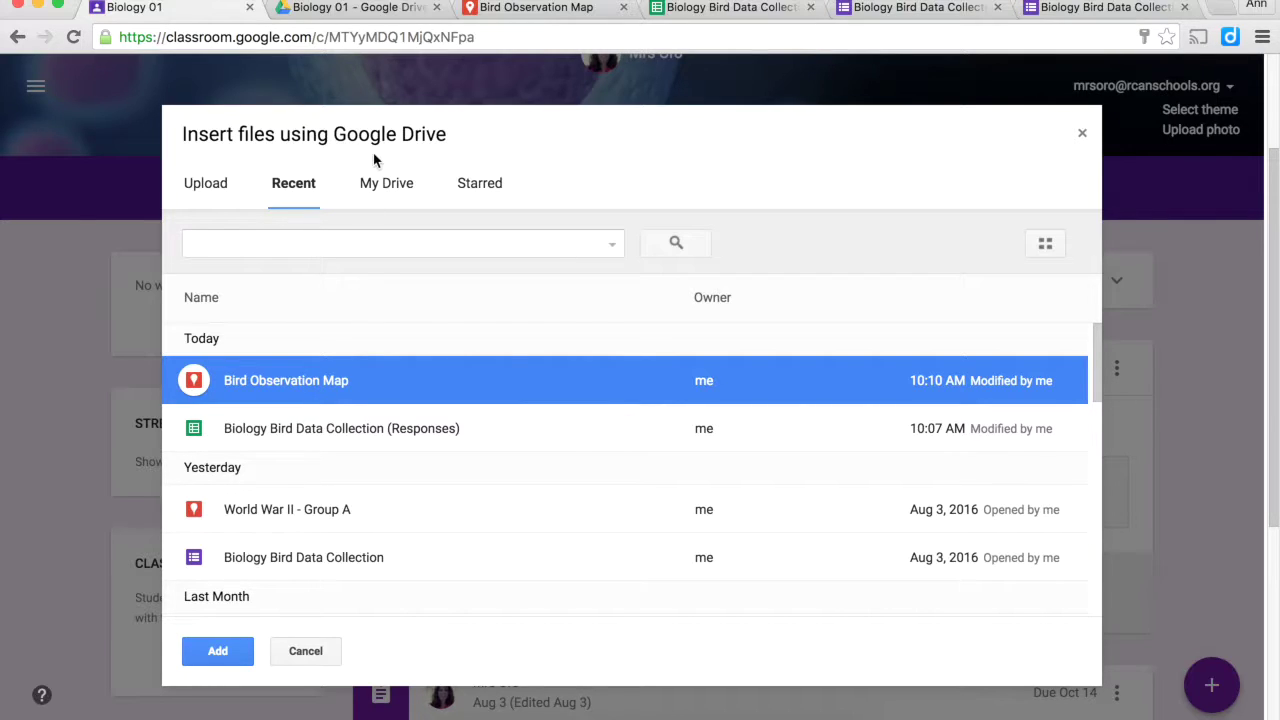
left_click(381, 199)
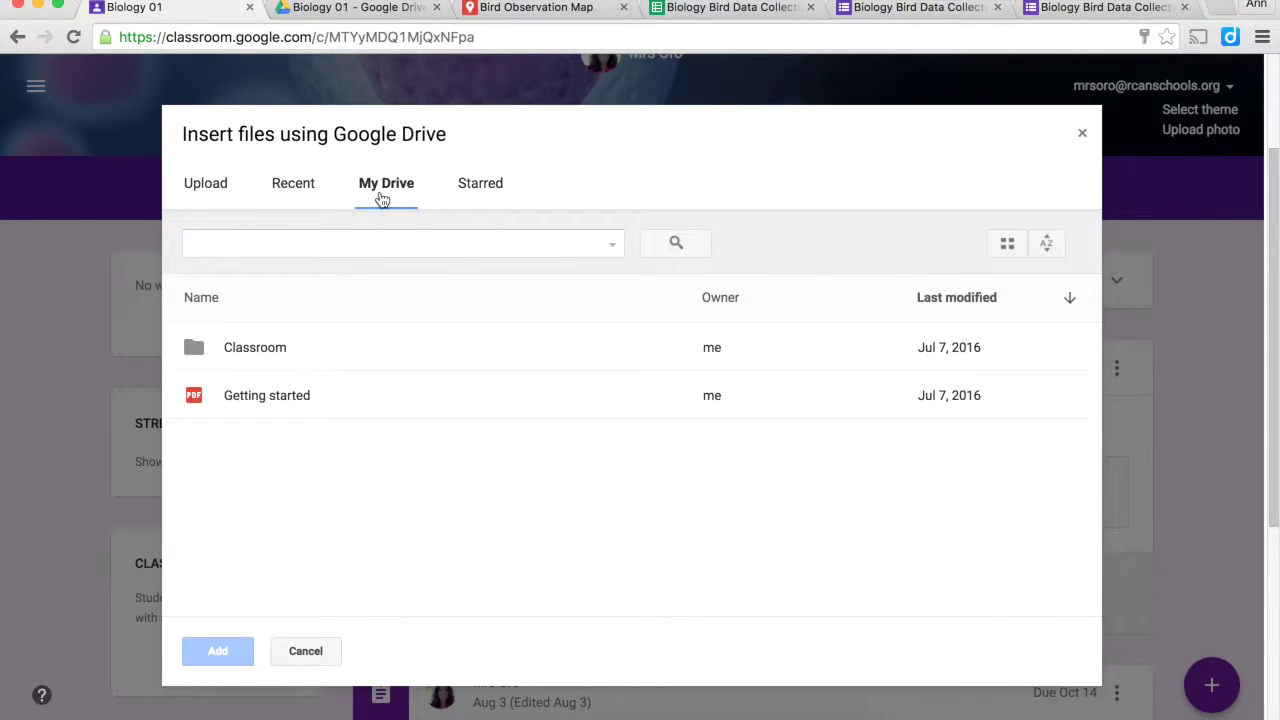
double_click(235, 346)
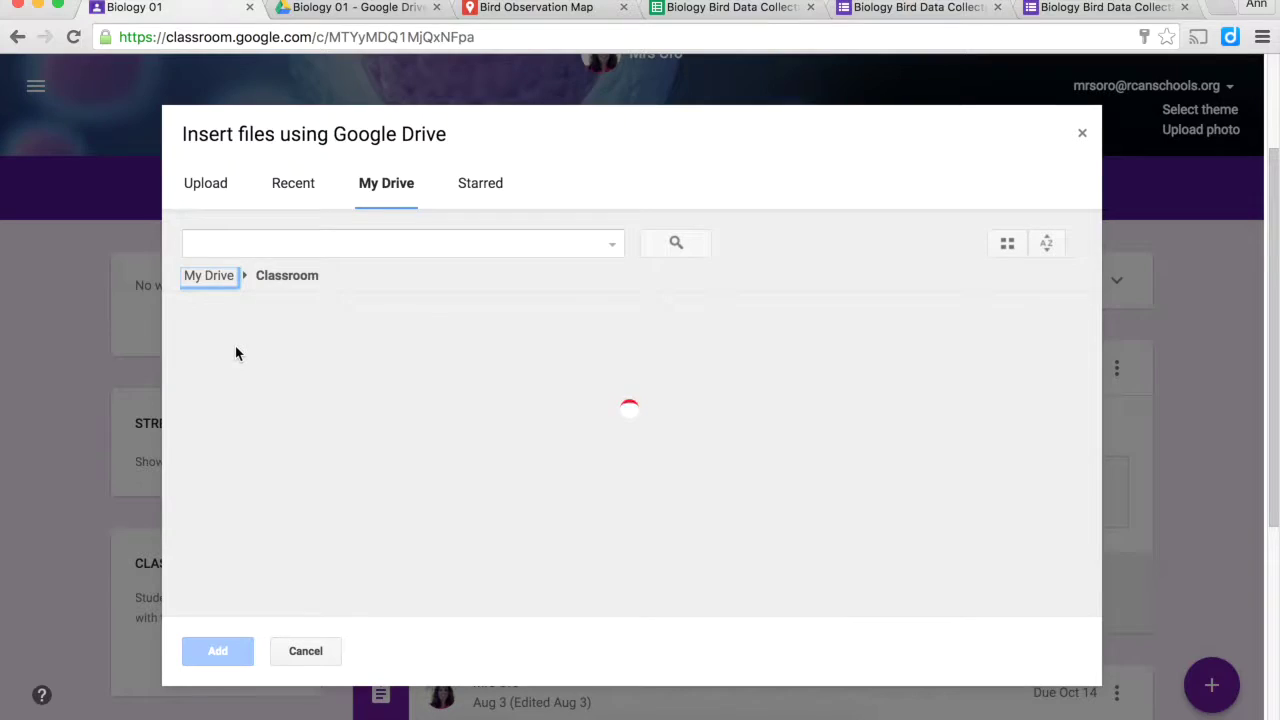
double_click(255, 413)
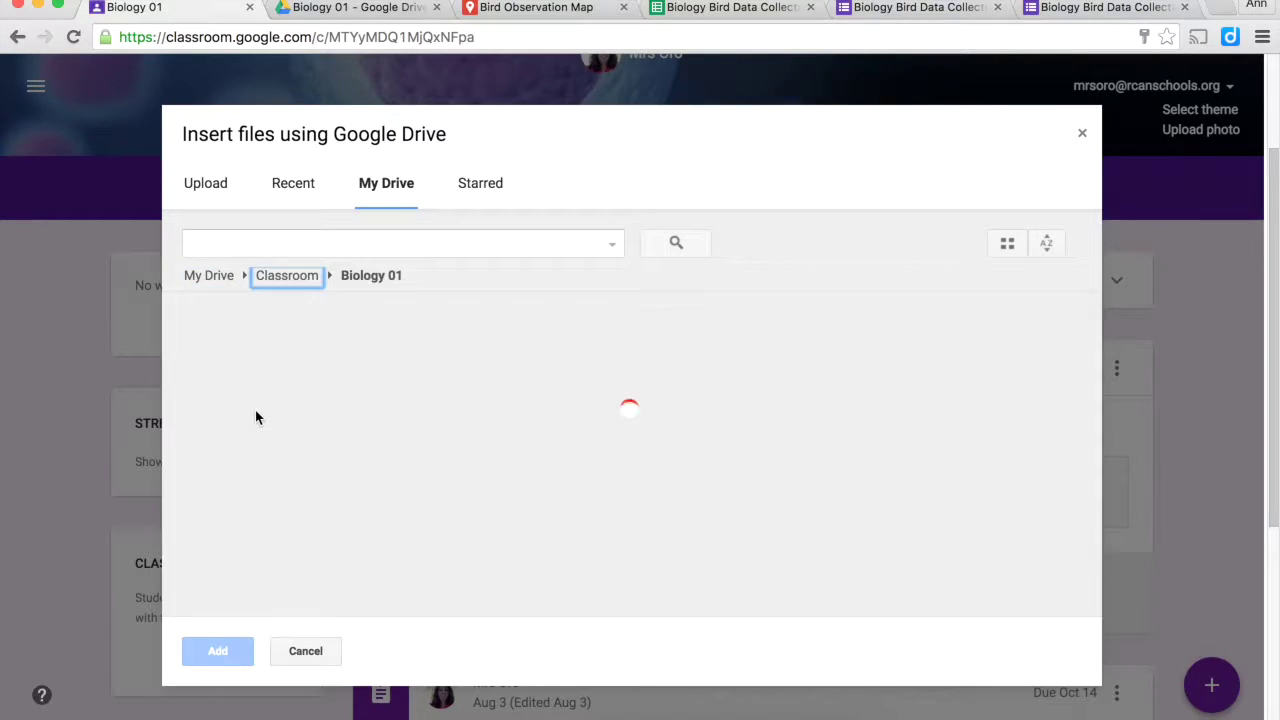
left_click(256, 413)
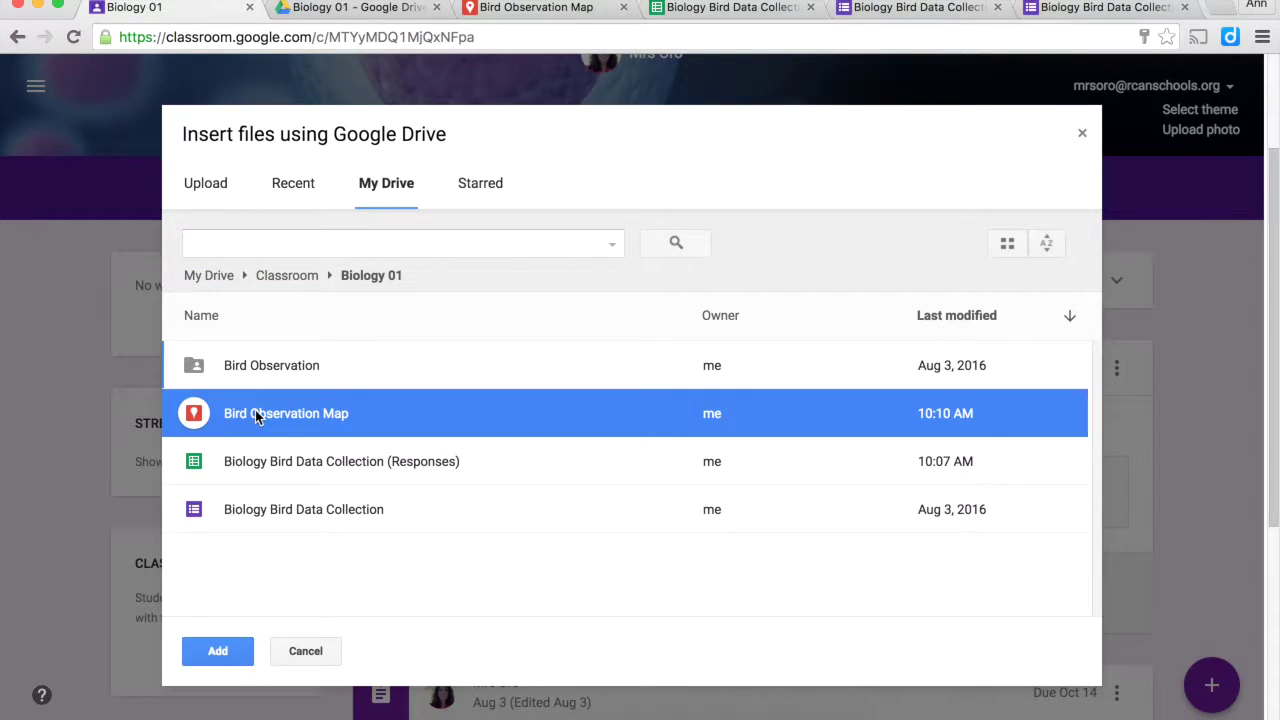
left_click(217, 651)
type("What do you notice?")
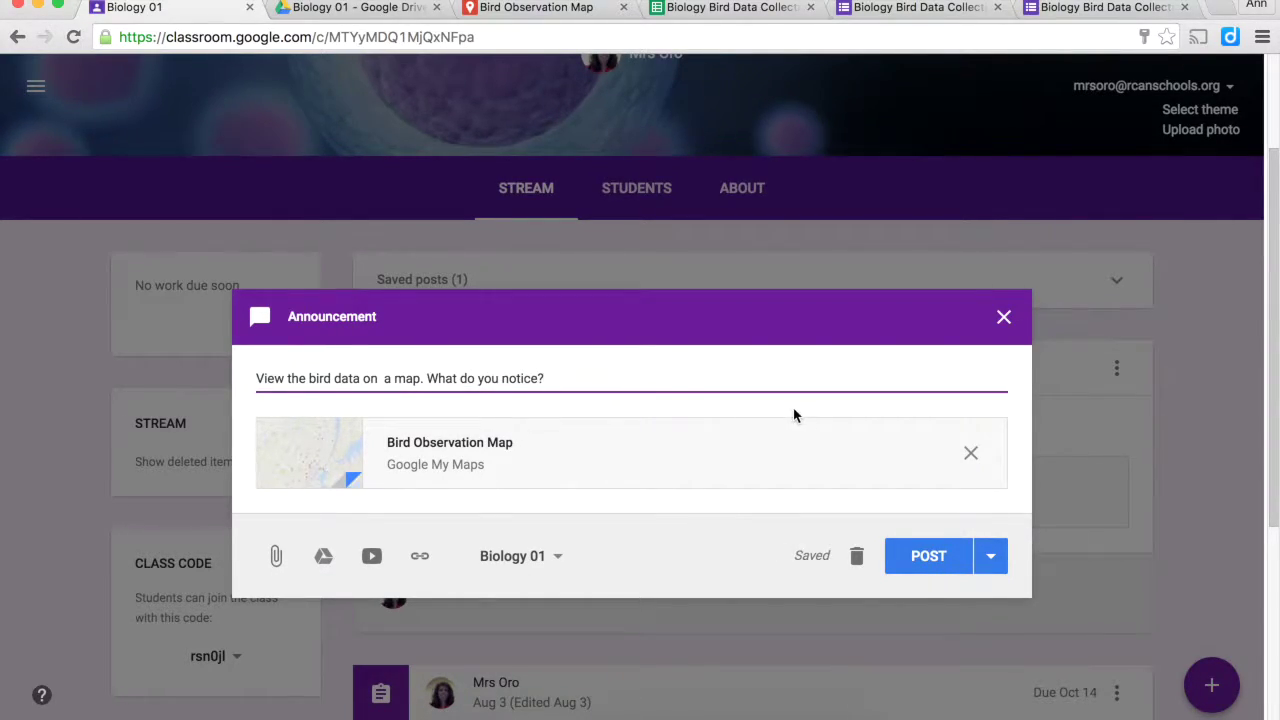
left_click(915, 562)
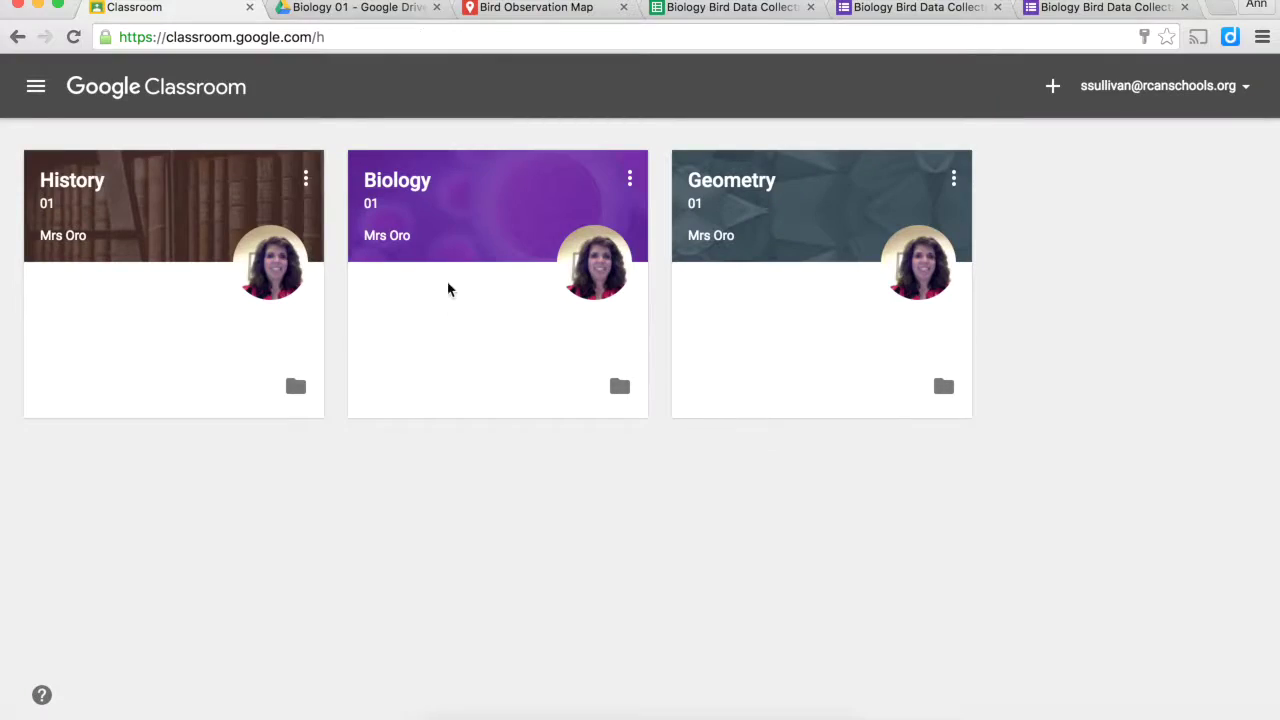
Step: As the student, open the Biology stream and the attached Bird Observation Map
left_click(426, 182)
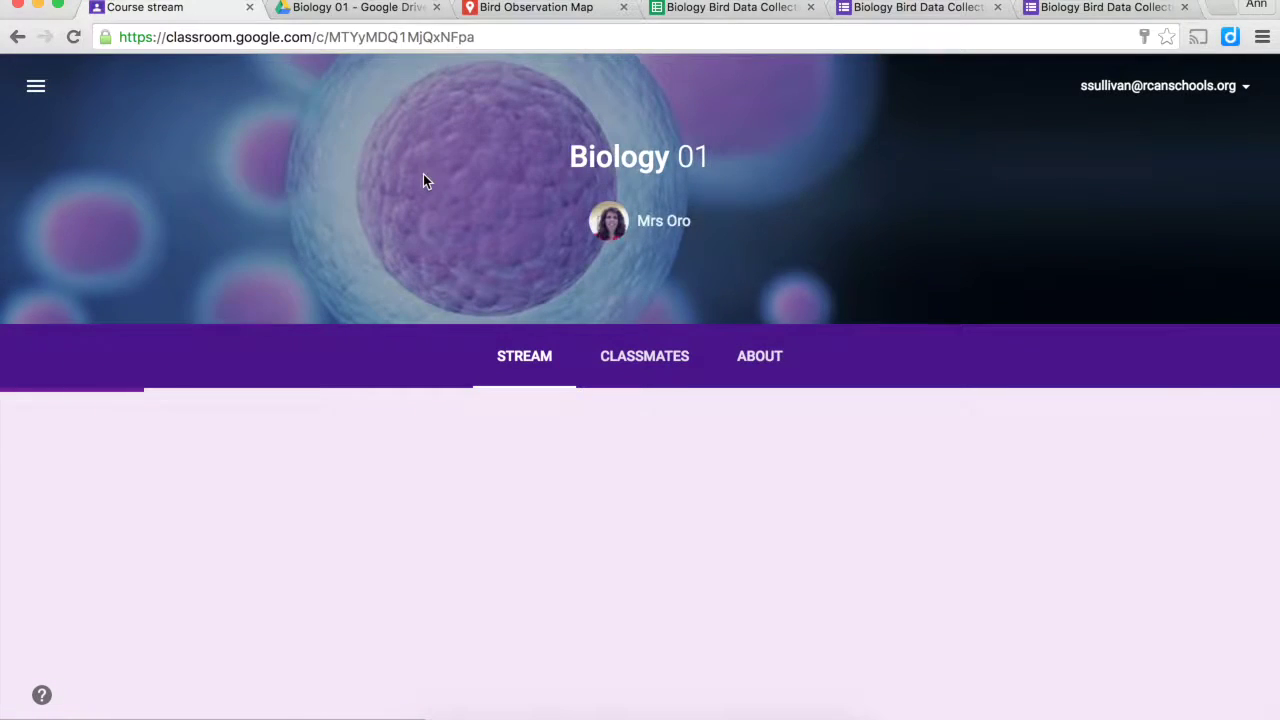
scroll(716, 351, "down", 4)
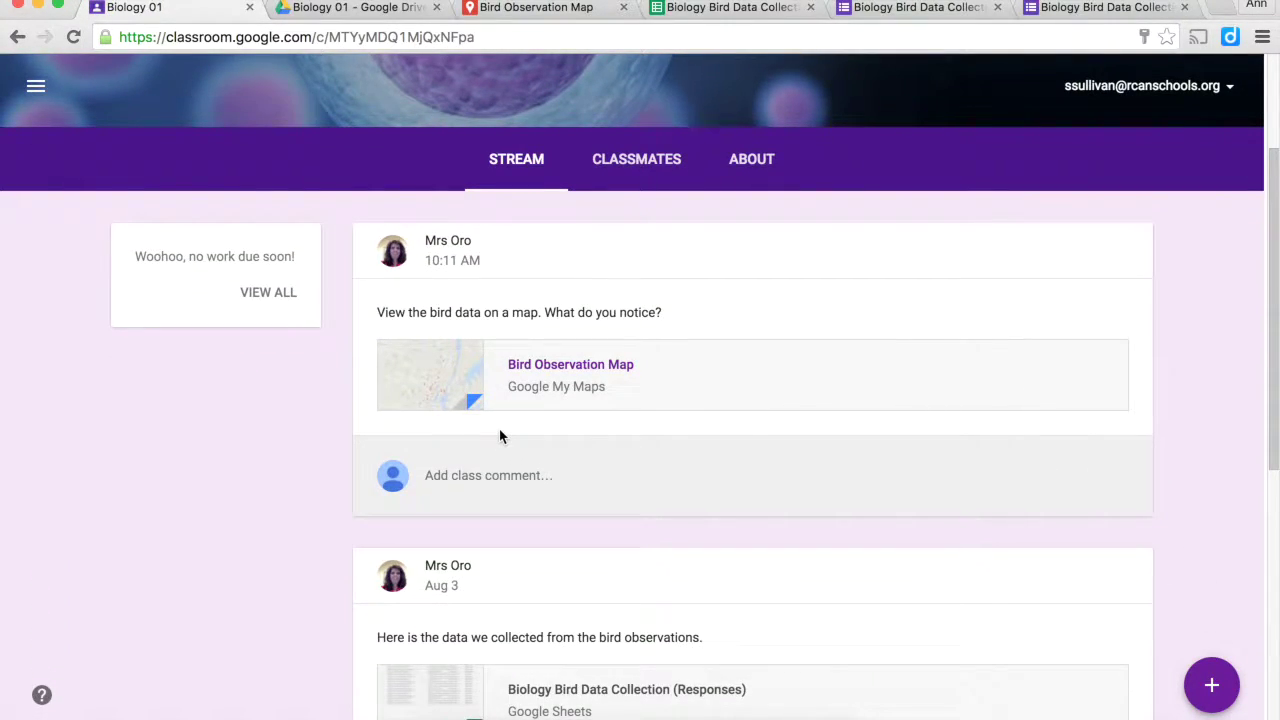
left_click(541, 368)
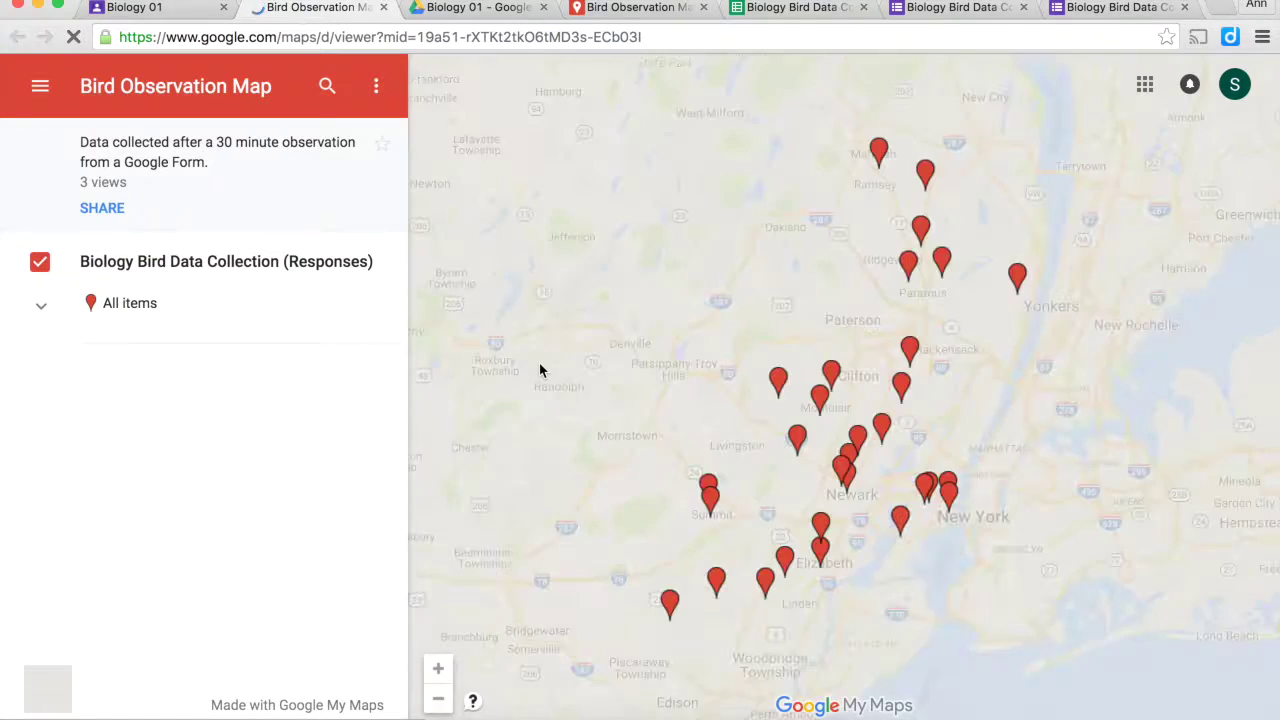
Step: Read the observation records for markers near Livingston, Clifton, and west of Linden
left_click(800, 443)
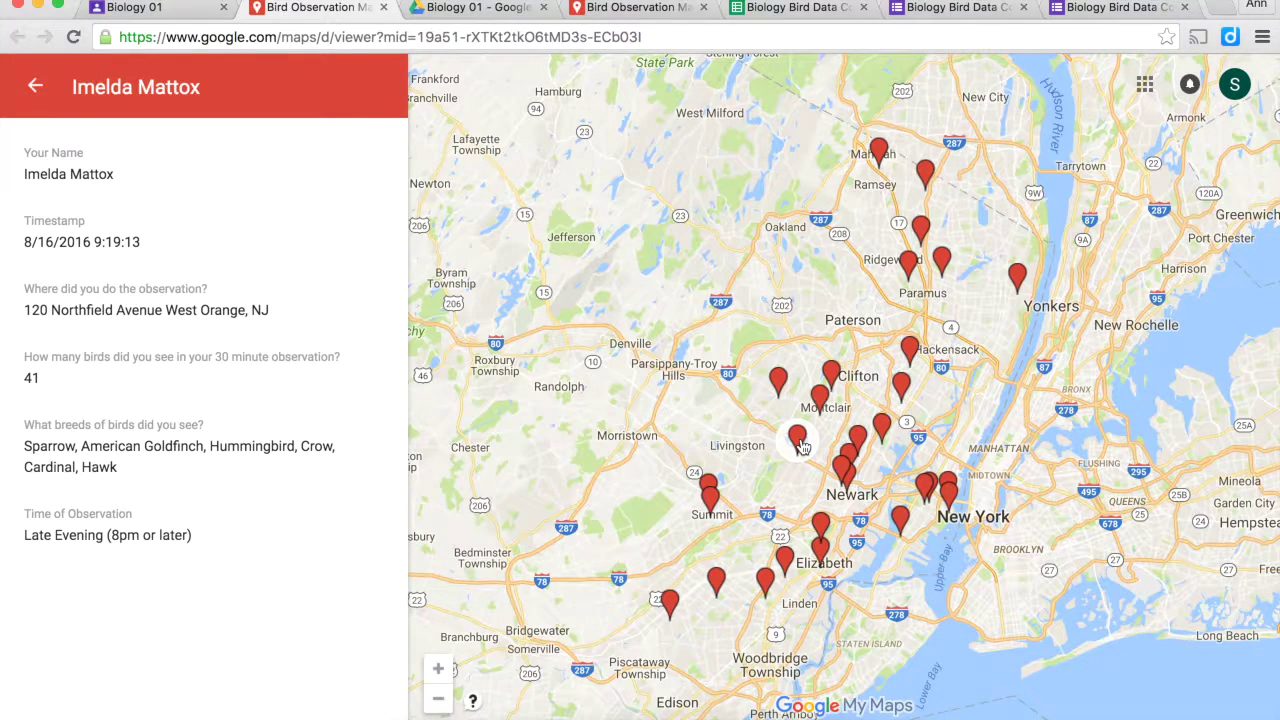
left_click(832, 374)
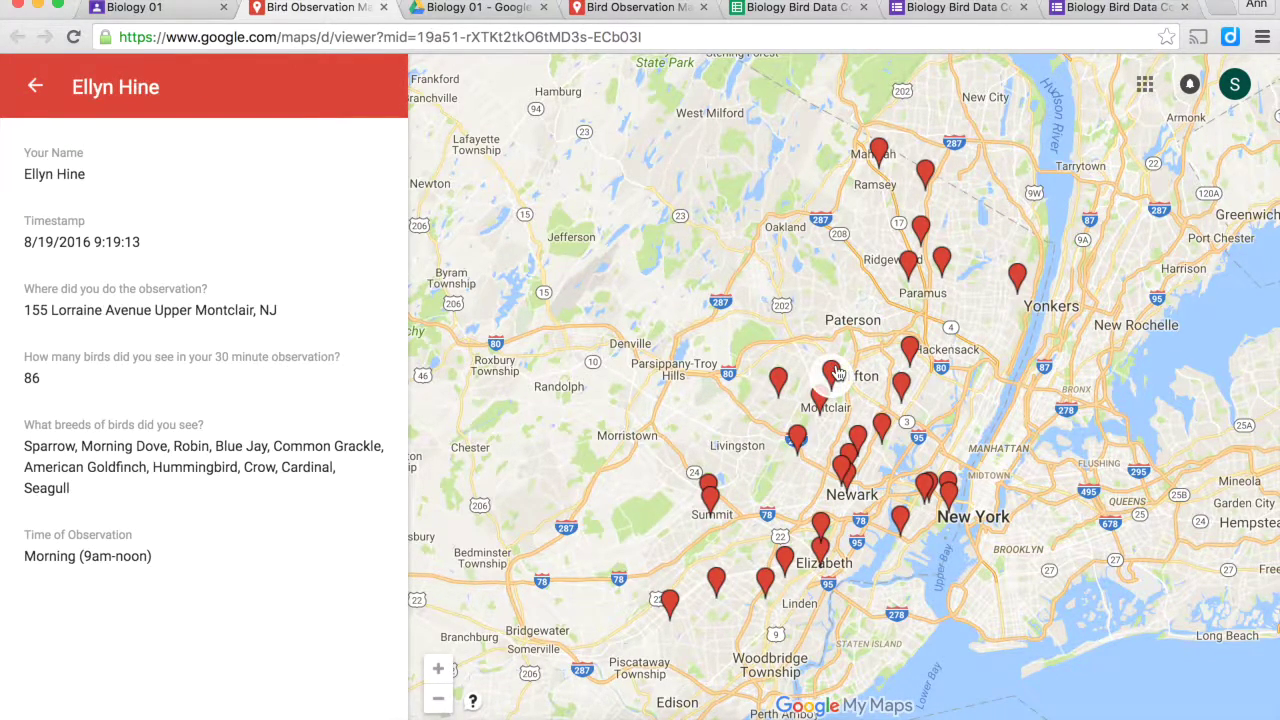
left_click(884, 427)
left_click(716, 580)
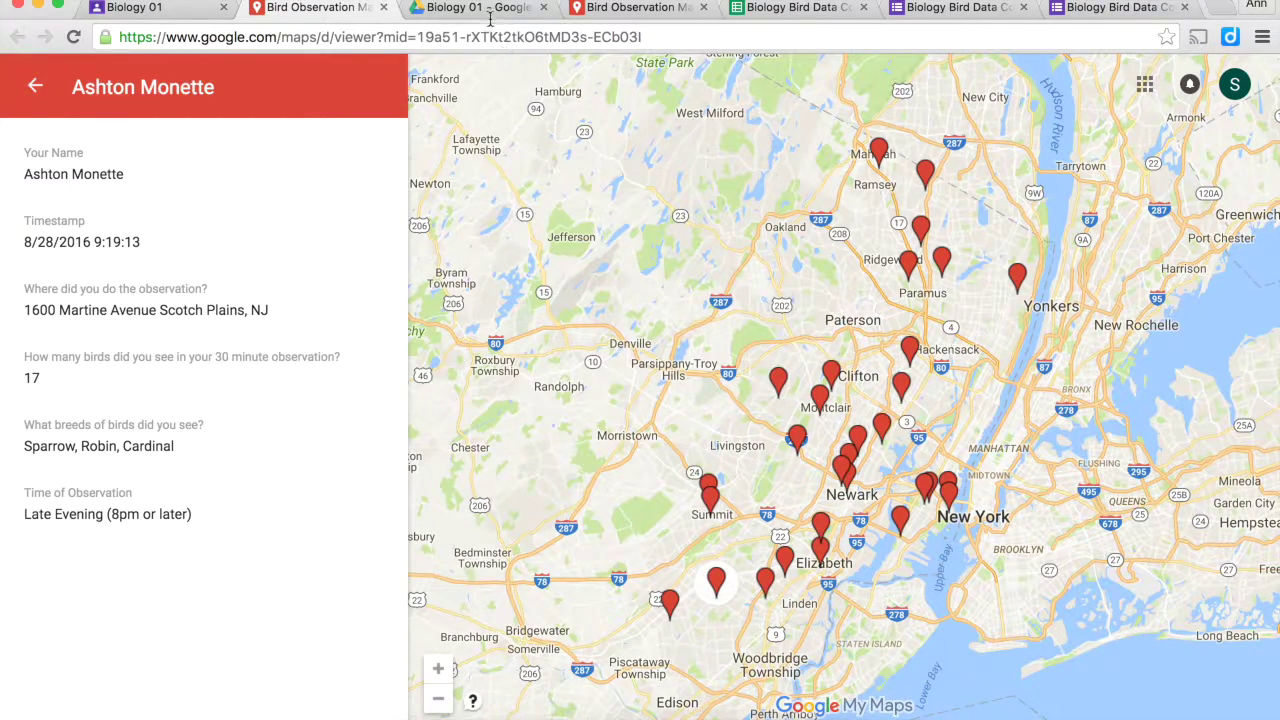
Step: Back in the Biology 01 stream, post the comment 'I noticed that the smallest number of bird sightings happened in the evening.'
left_click(188, 14)
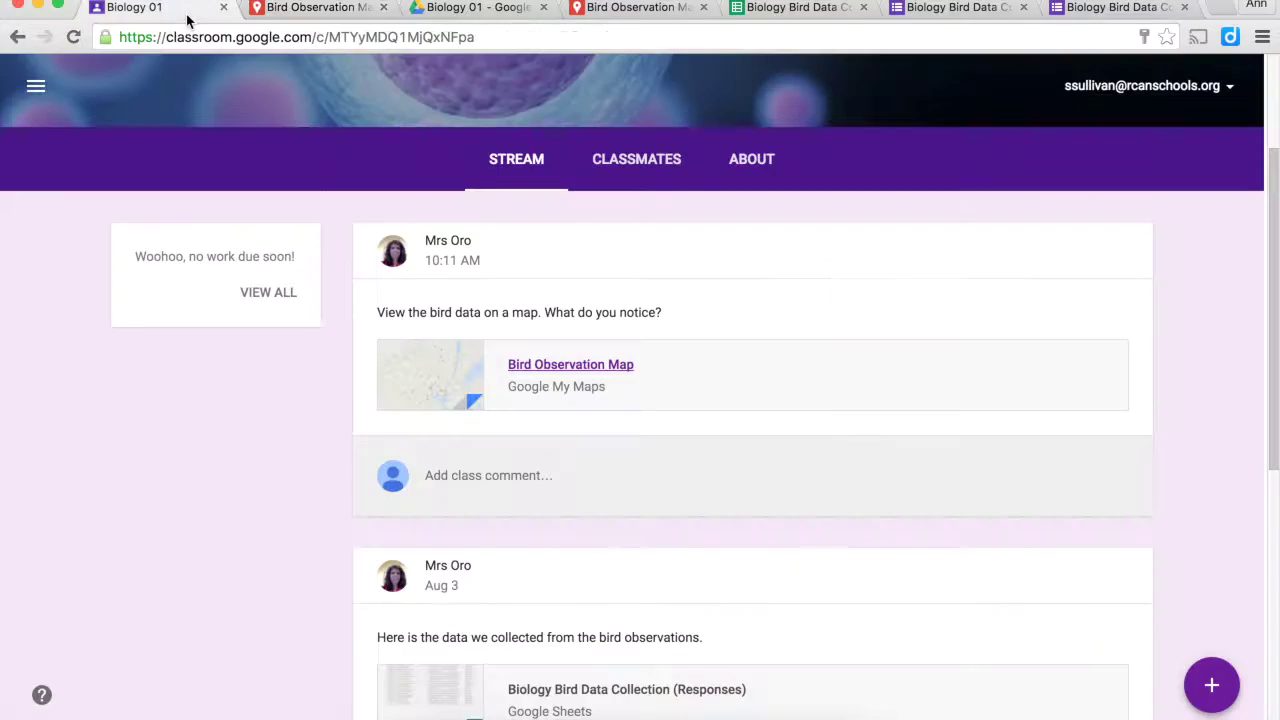
left_click(508, 476)
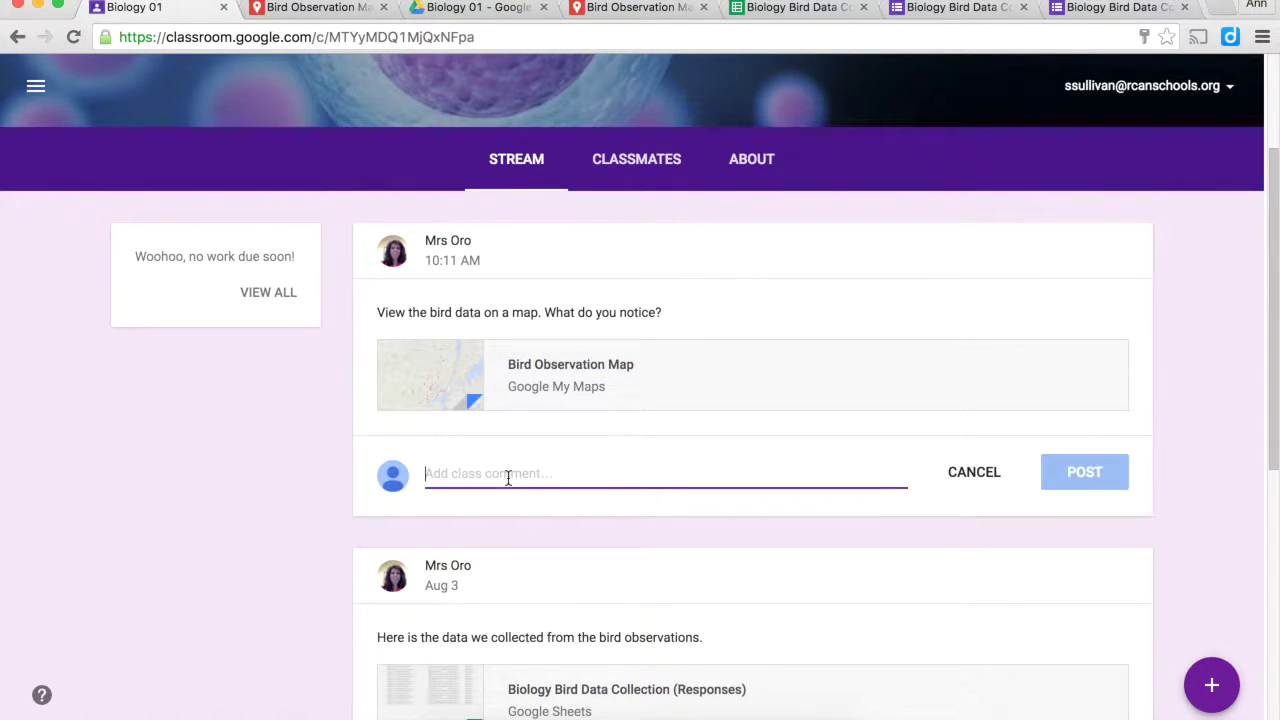
type("I noticed that the smallest number of bird sightings happened in the evening.")
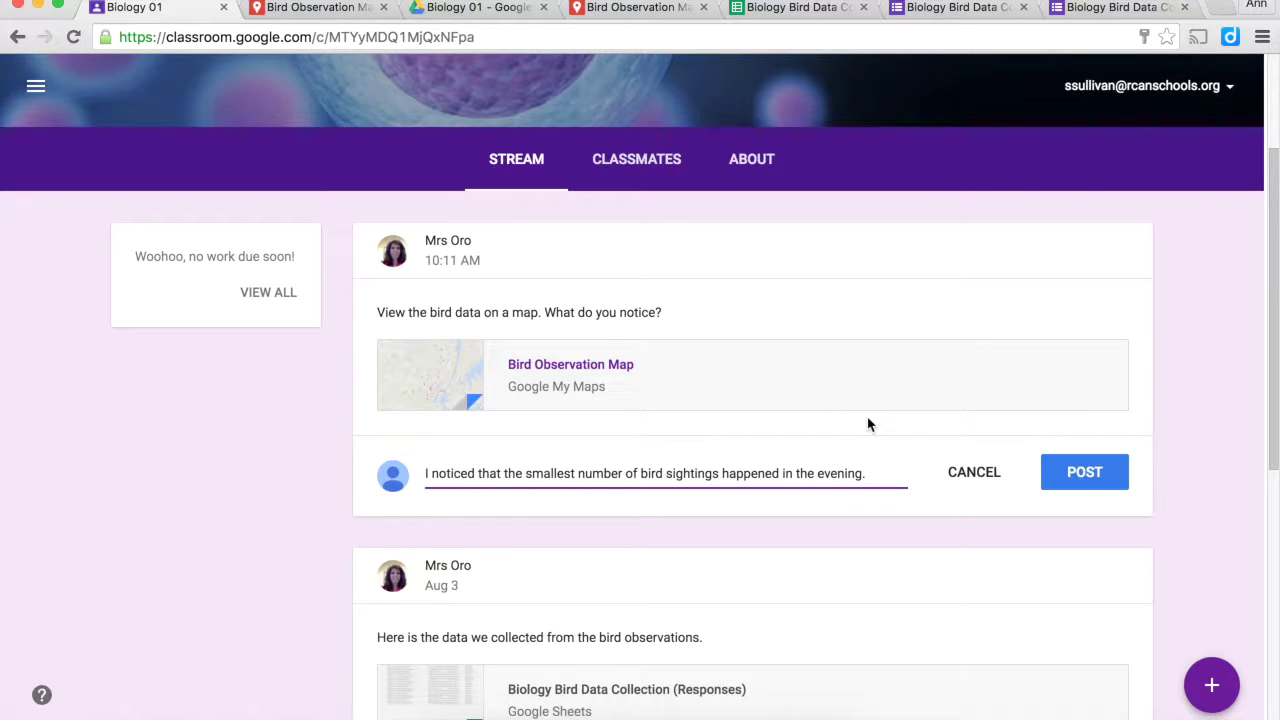
left_click(1088, 473)
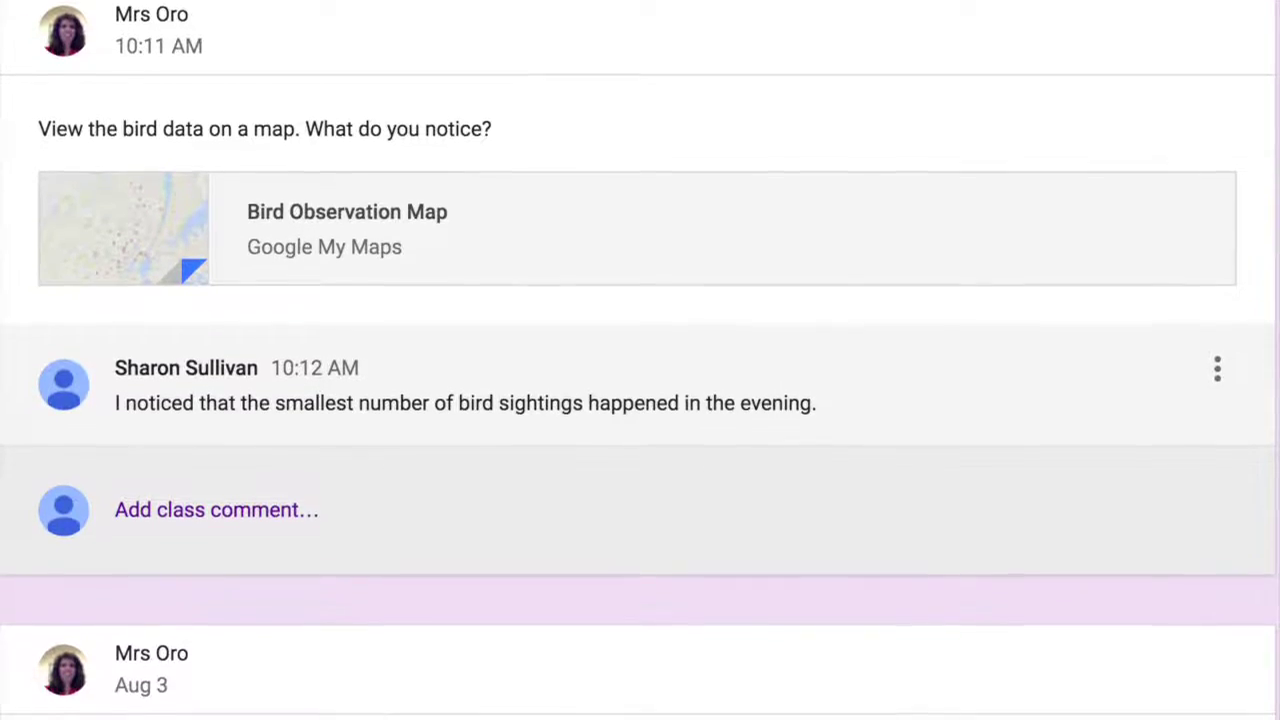